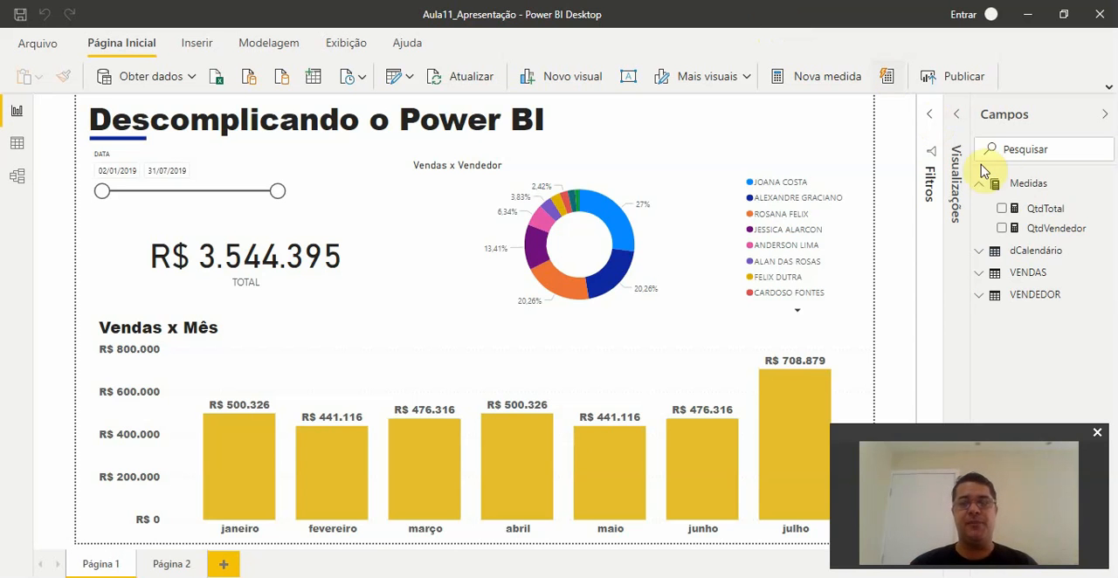
# - Create a new measure in the Medidas table and name it Qtd Vendas
pyautogui.click(1043, 214)
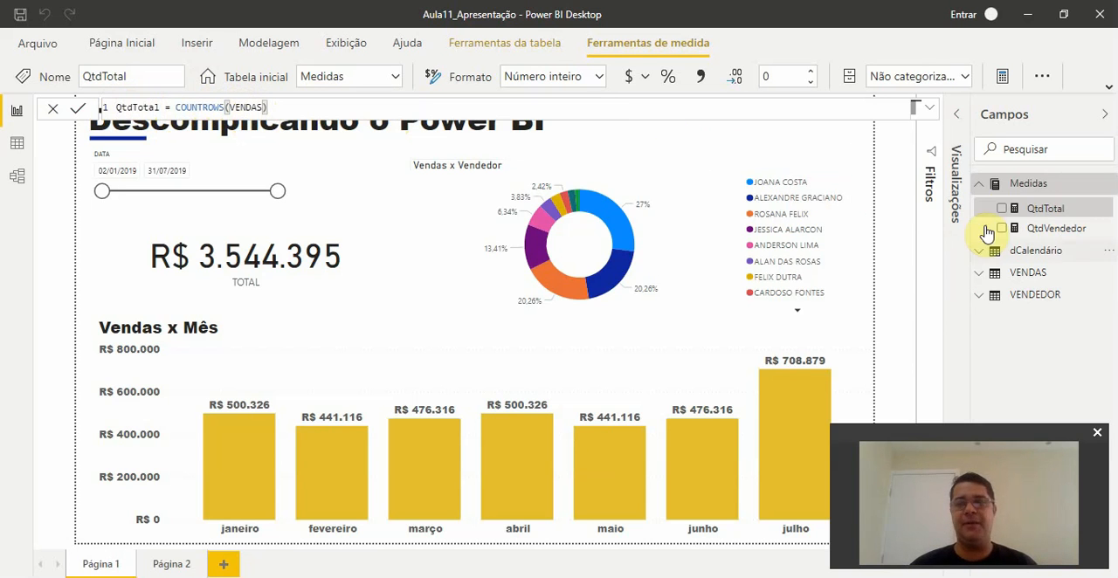
pyautogui.click(1108, 188)
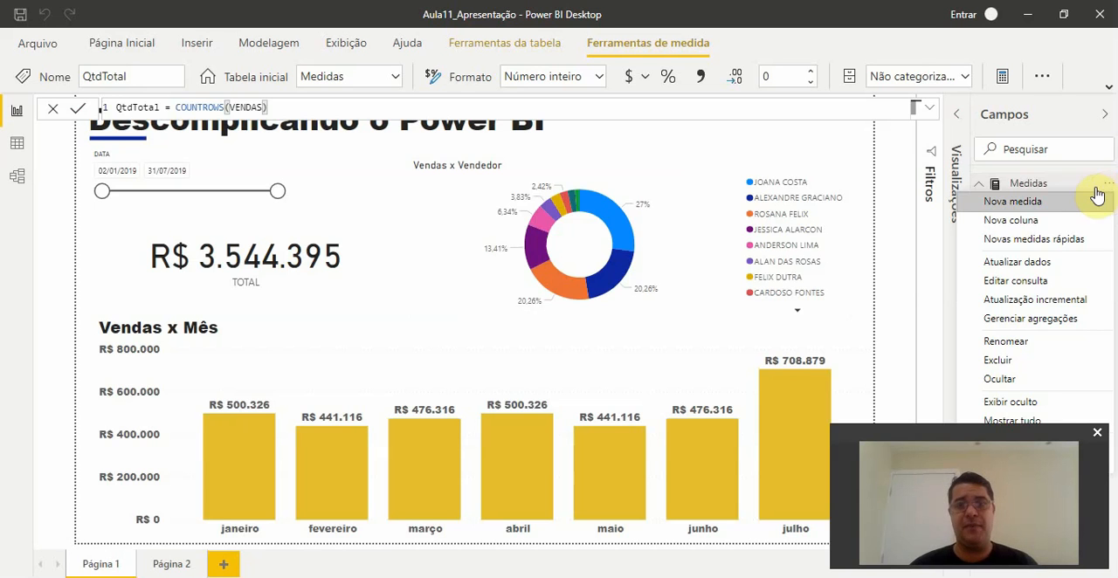
pyautogui.click(1048, 206)
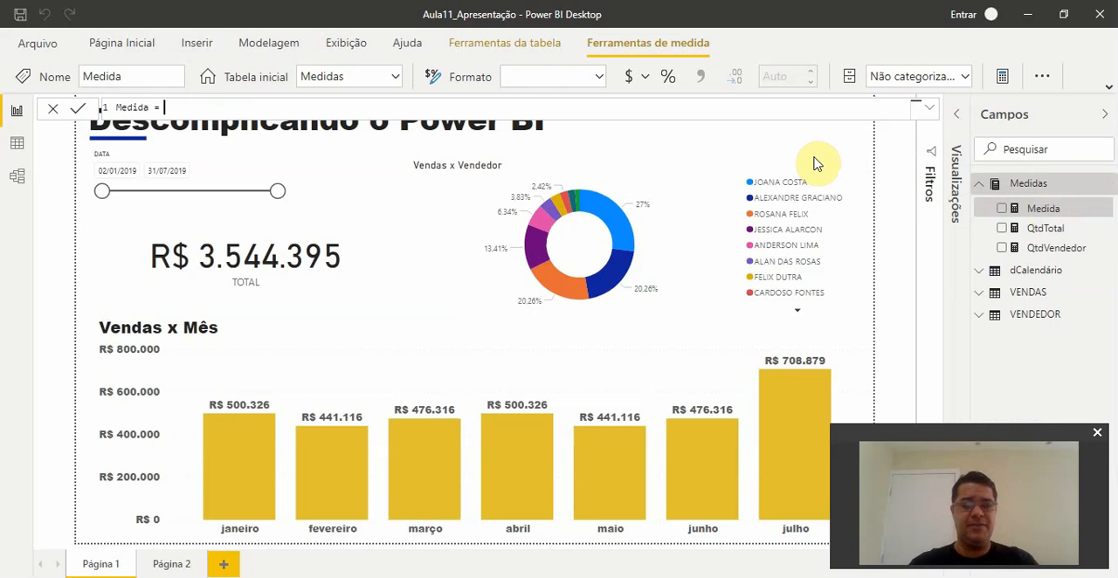
pyautogui.press('Home')
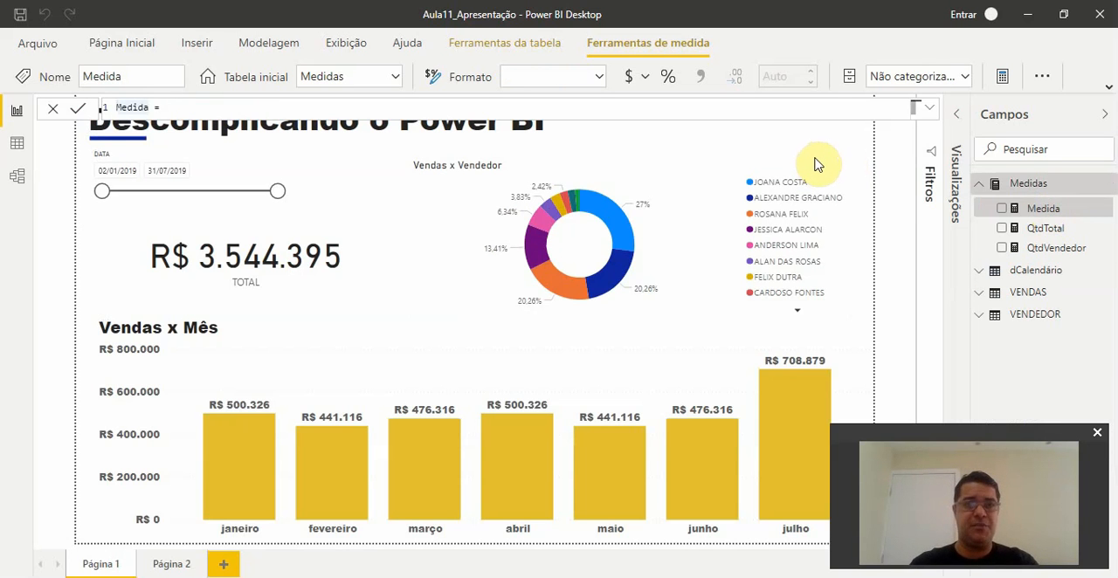
pyautogui.press('Delete')
pyautogui.press('Delete')
pyautogui.press('Delete')
pyautogui.press('Delete')
pyautogui.press('Delete')
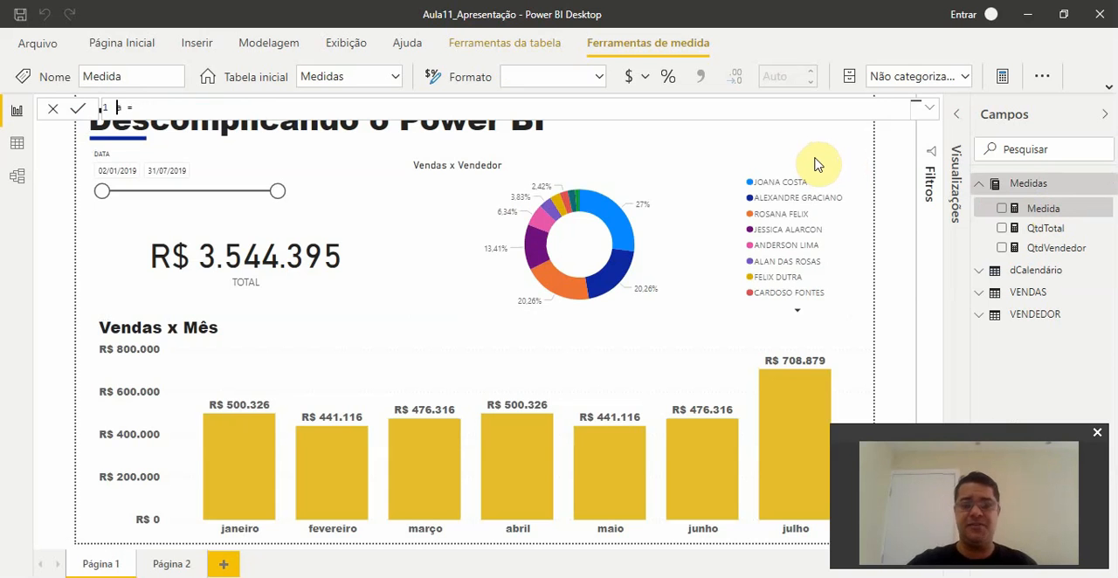
pyautogui.press('Delete')
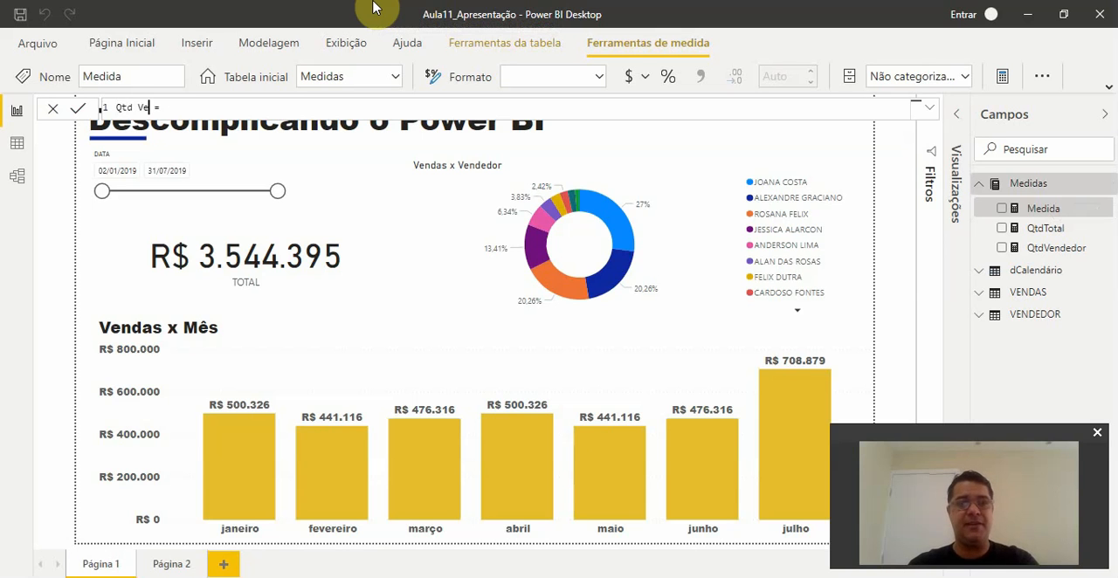
pyautogui.write('ndas')
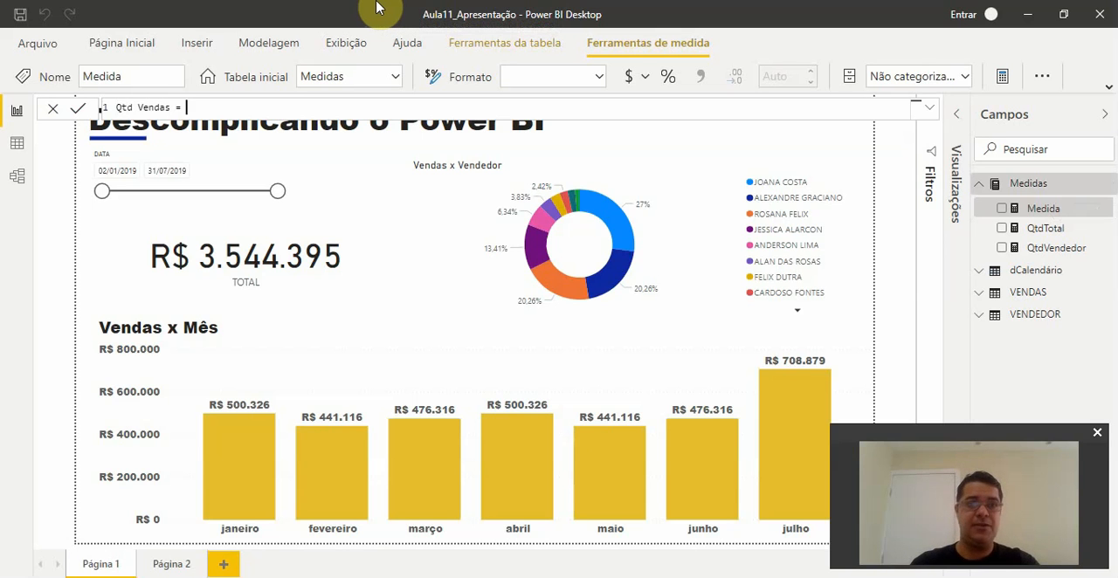
pyautogui.write('cou')
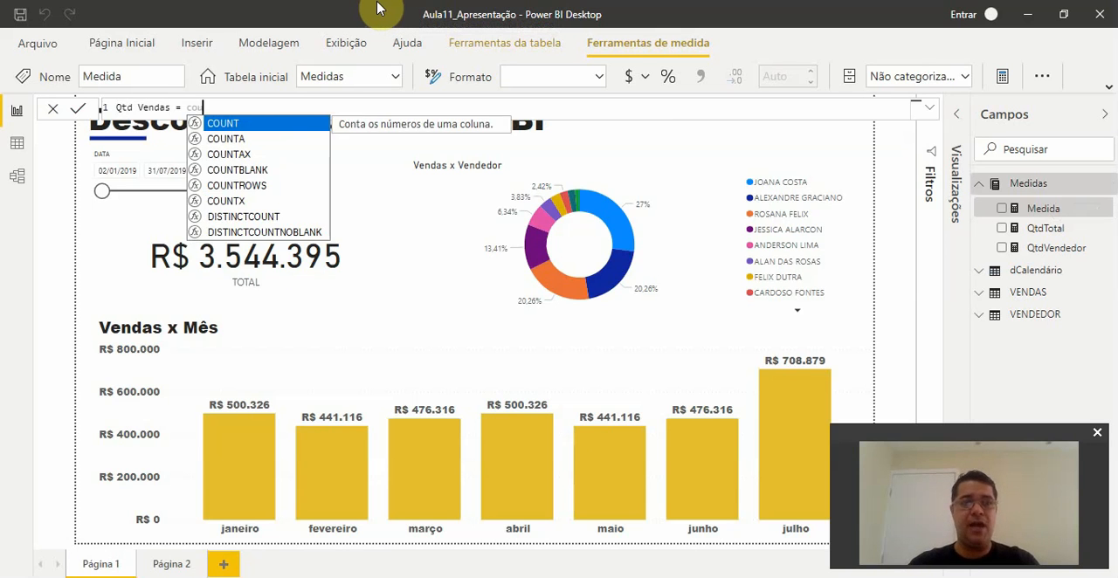
pyautogui.write('nt(')
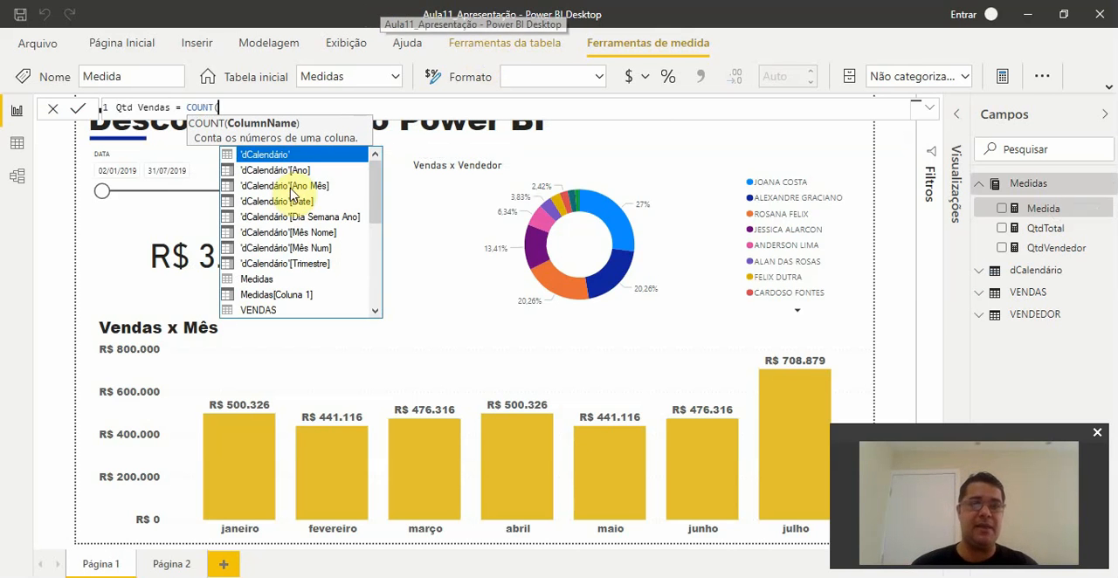
# - Define the Qtd Vendas measure as COUNT(VENDAS[Teste]) and commit the formula
pyautogui.moveTo(375, 212); pyautogui.dragTo(374, 255)
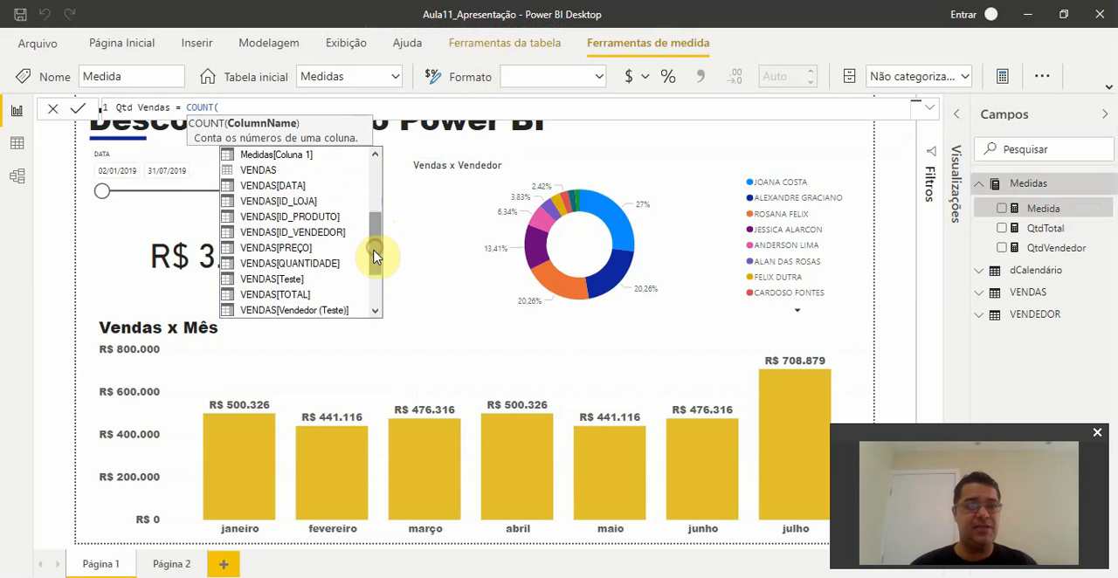
pyautogui.click(270, 280)
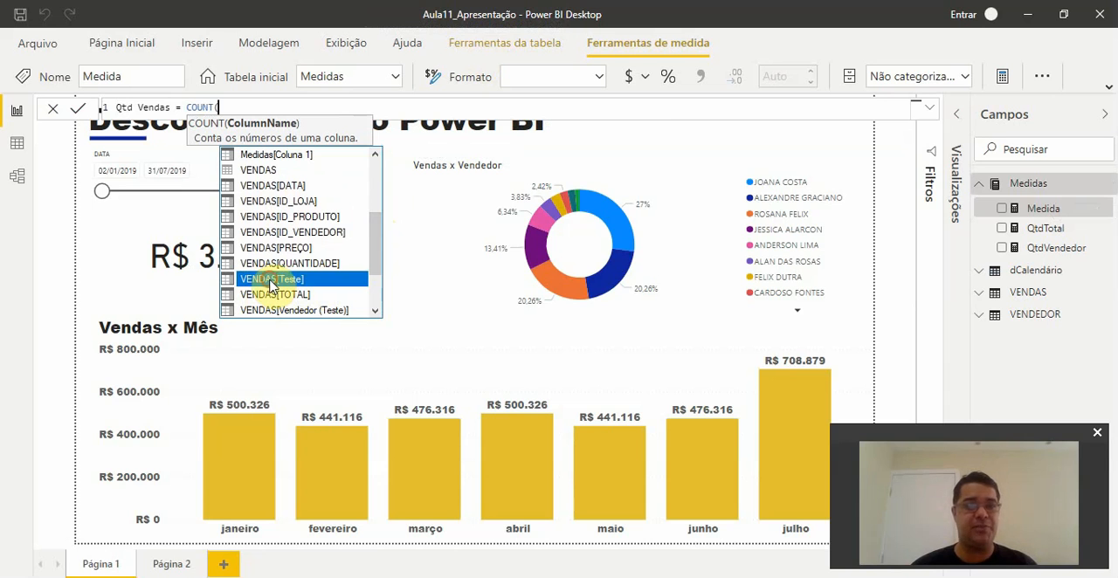
pyautogui.doubleClick(270, 281)
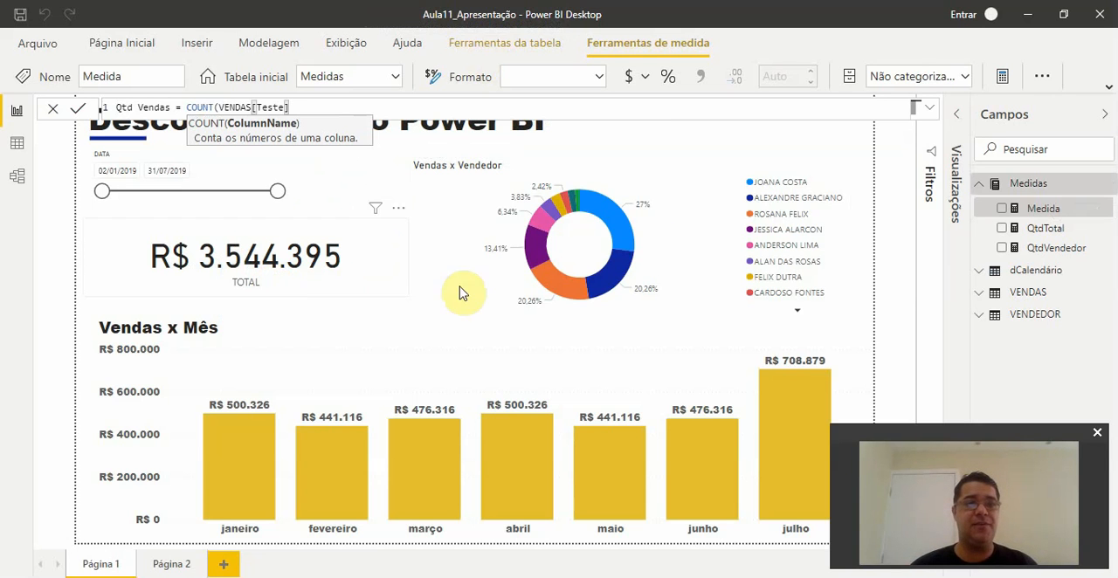
pyautogui.write(')')
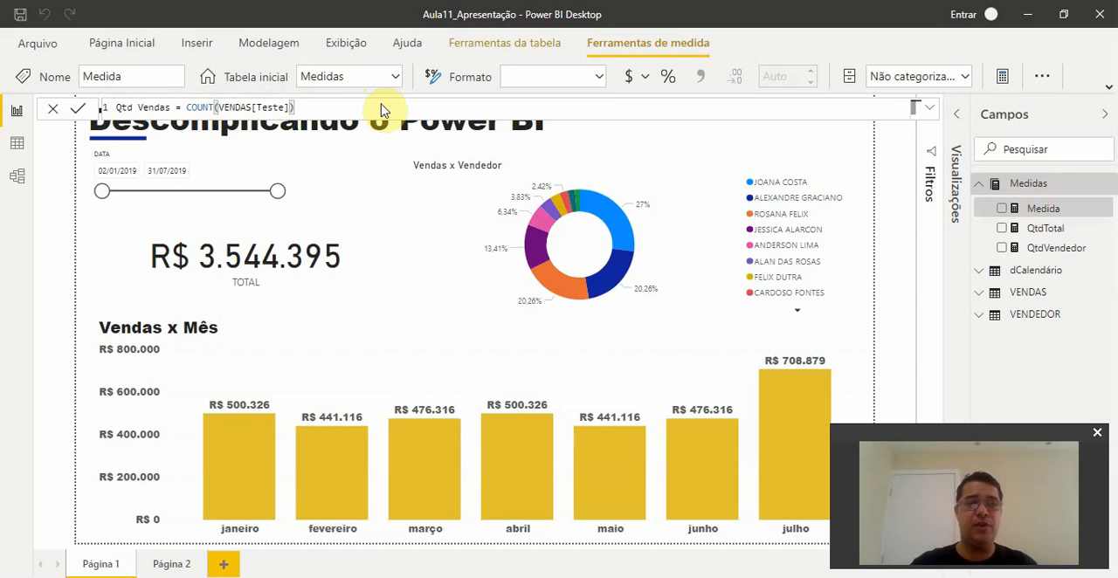
pyautogui.press('Return')
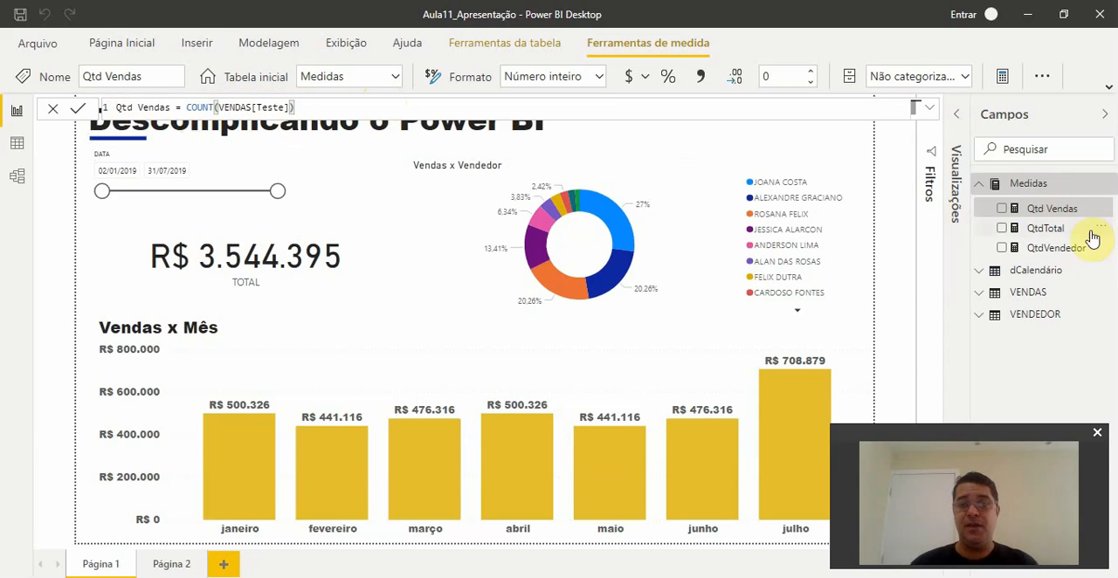
# - Add a card visual showing the Qtd Vendas measure on Página 2 and shrink it to a compact size
pyautogui.click(179, 565)
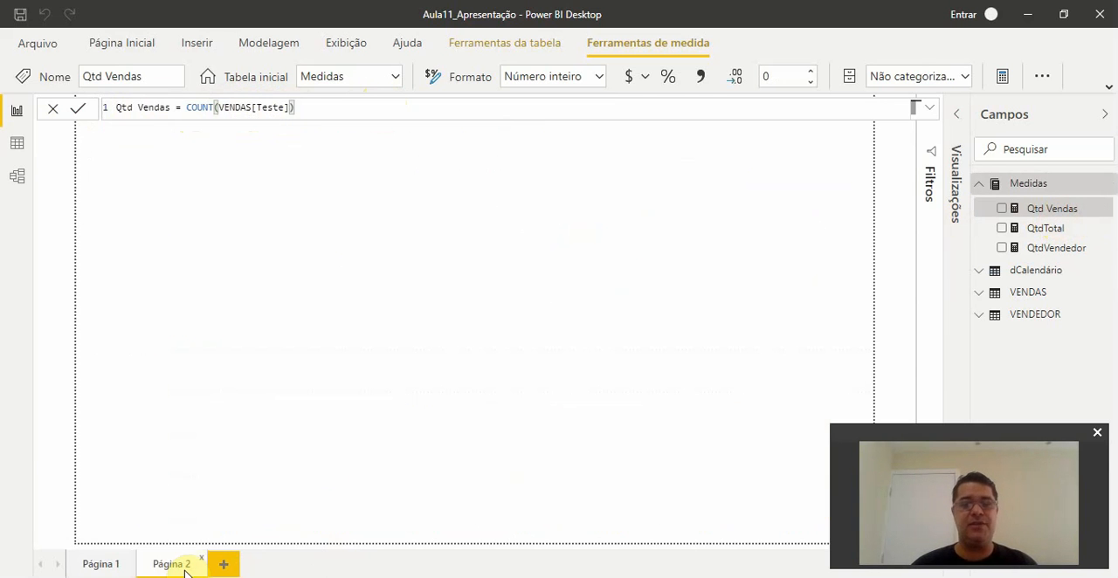
pyautogui.click(960, 125)
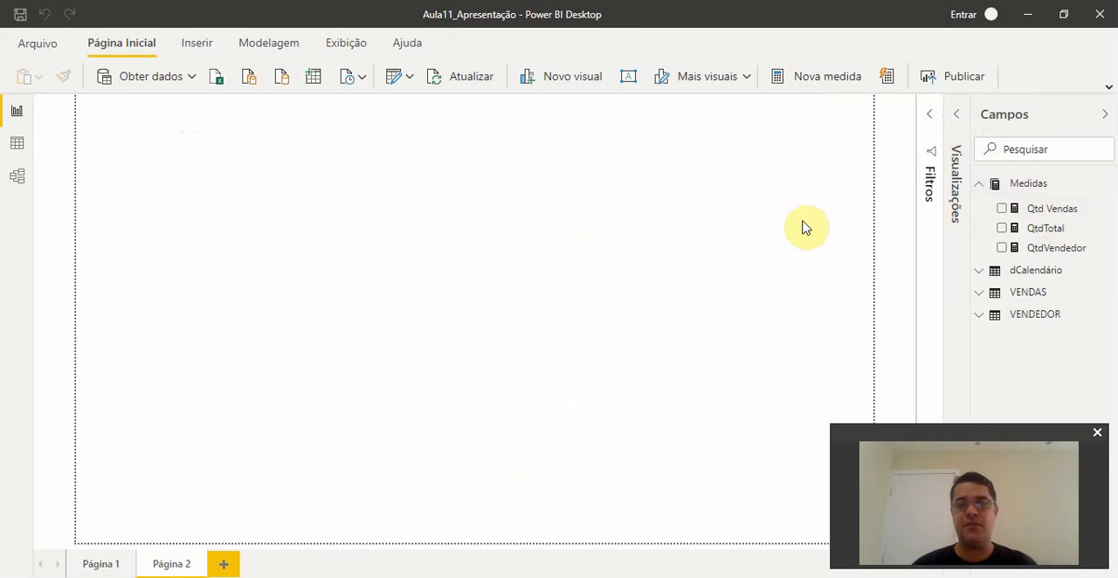
pyautogui.click(960, 120)
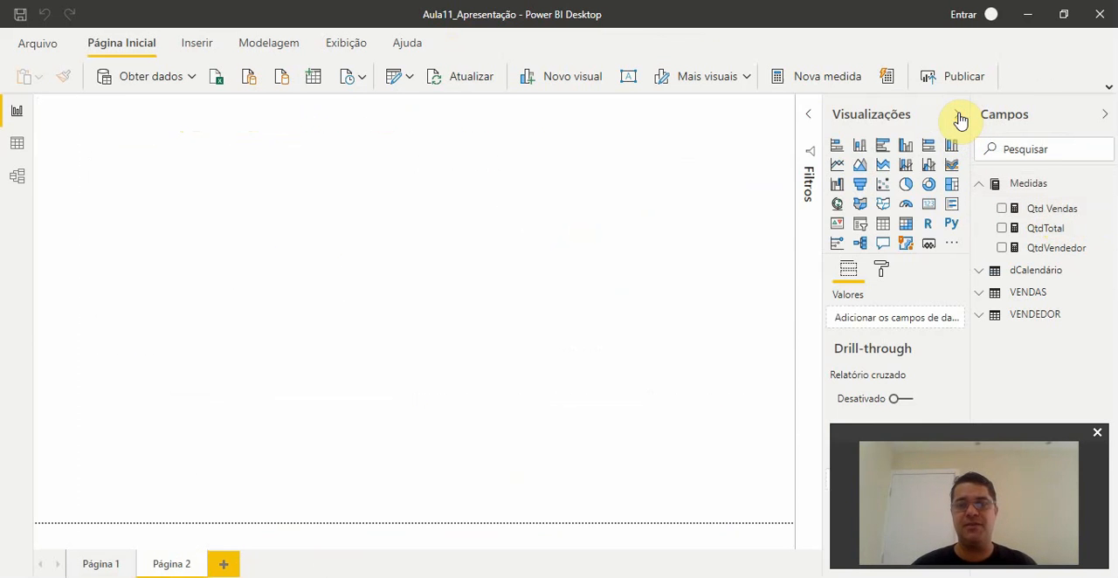
pyautogui.click(928, 207)
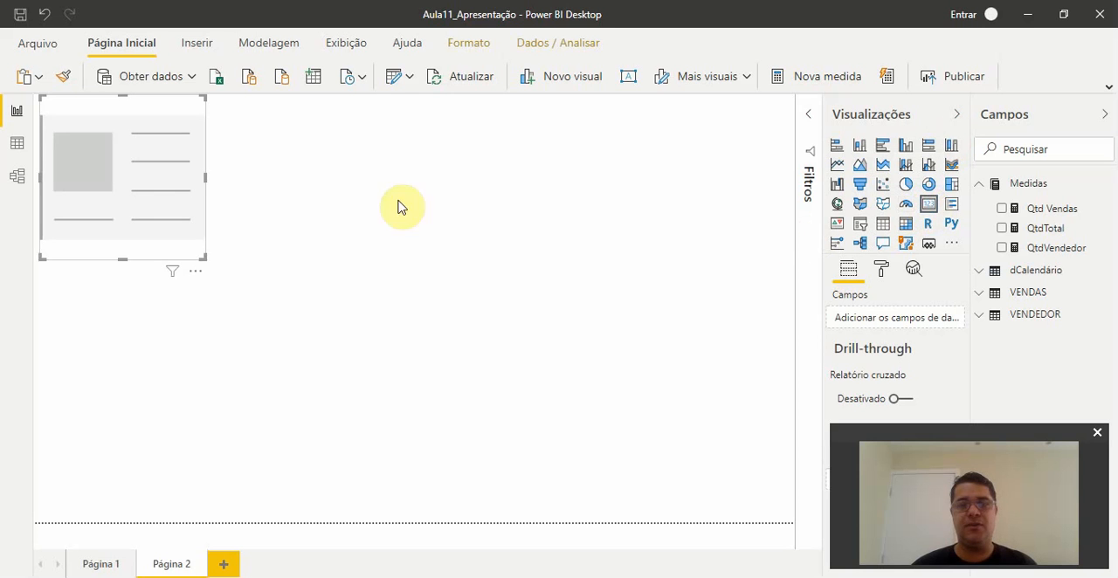
pyautogui.moveTo(1027, 214); pyautogui.dragTo(884, 321)
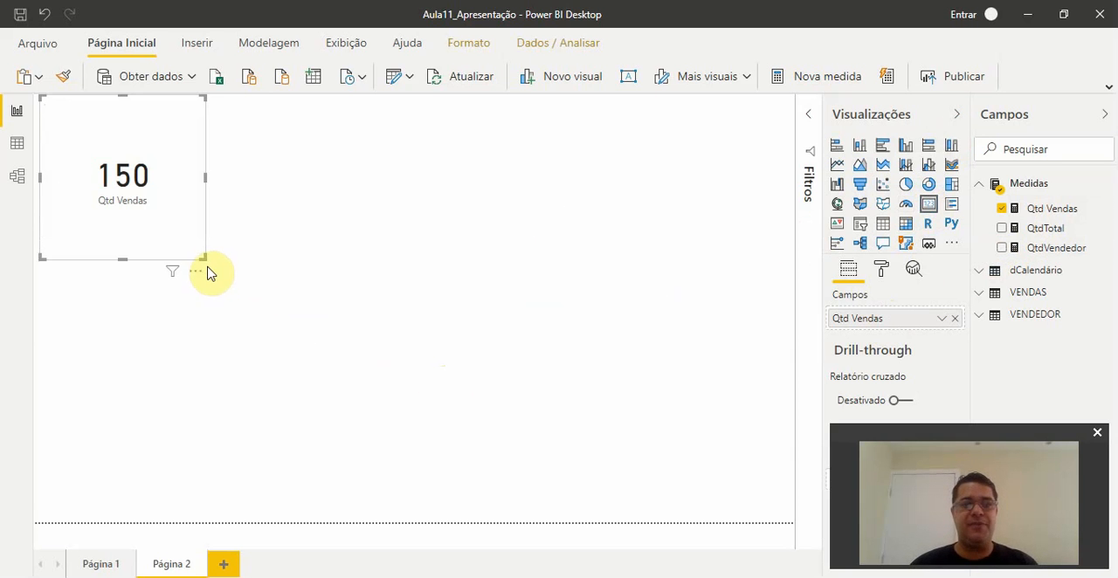
pyautogui.moveTo(205, 258); pyautogui.dragTo(163, 180)
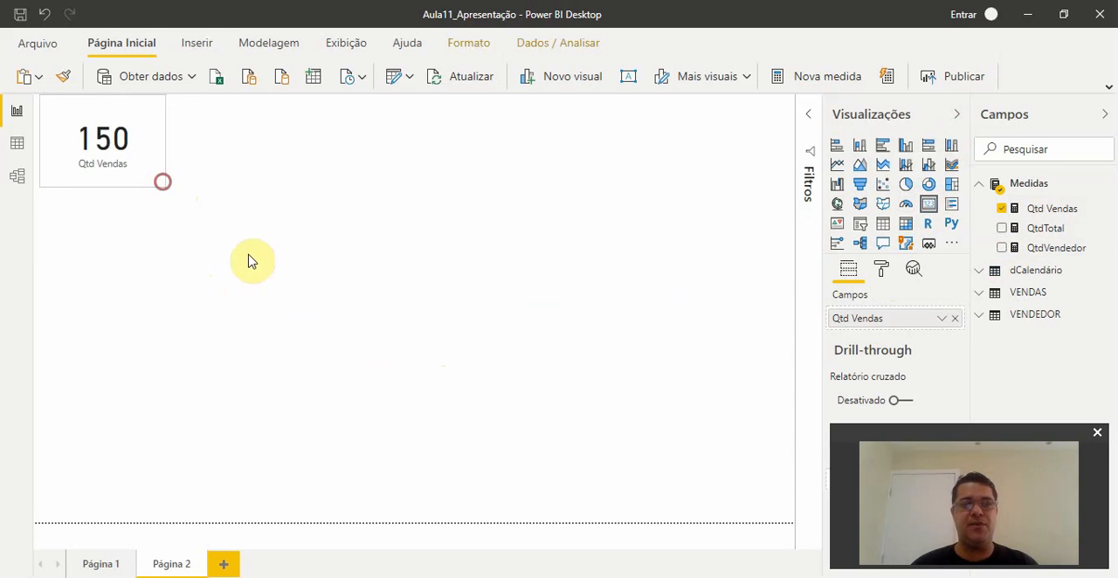
pyautogui.click(257, 259)
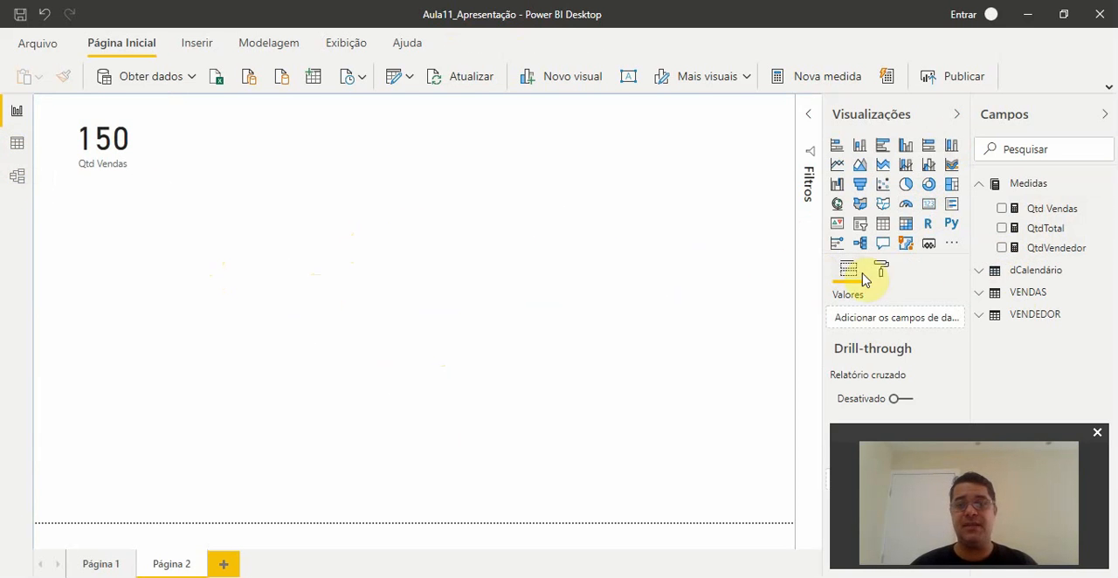
# - Examine the rows of the VENDAS table in the data view and the formula behind its Teste column
pyautogui.click(981, 295)
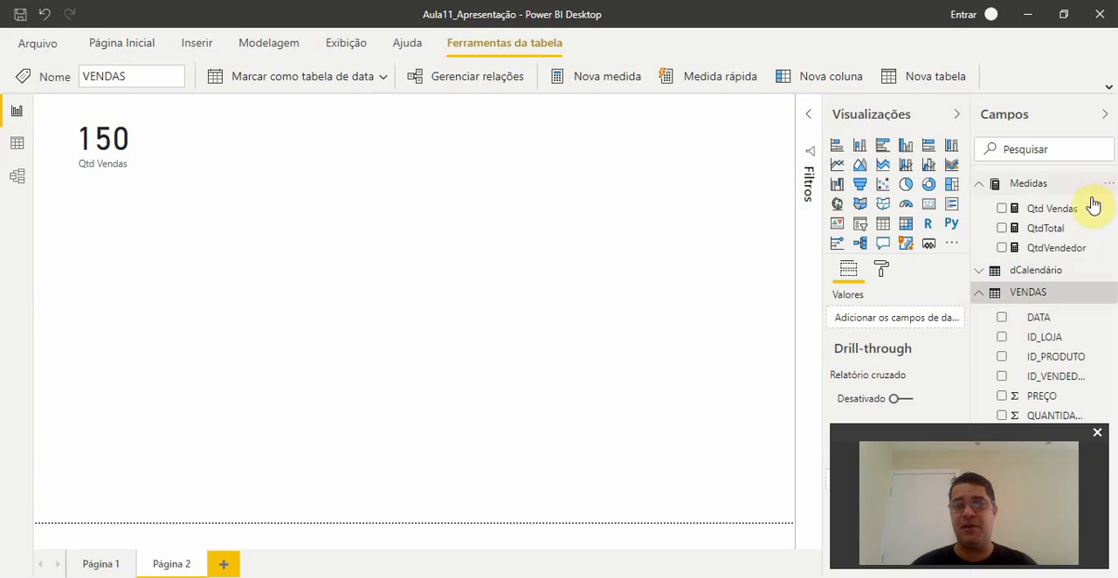
pyautogui.click(1113, 353)
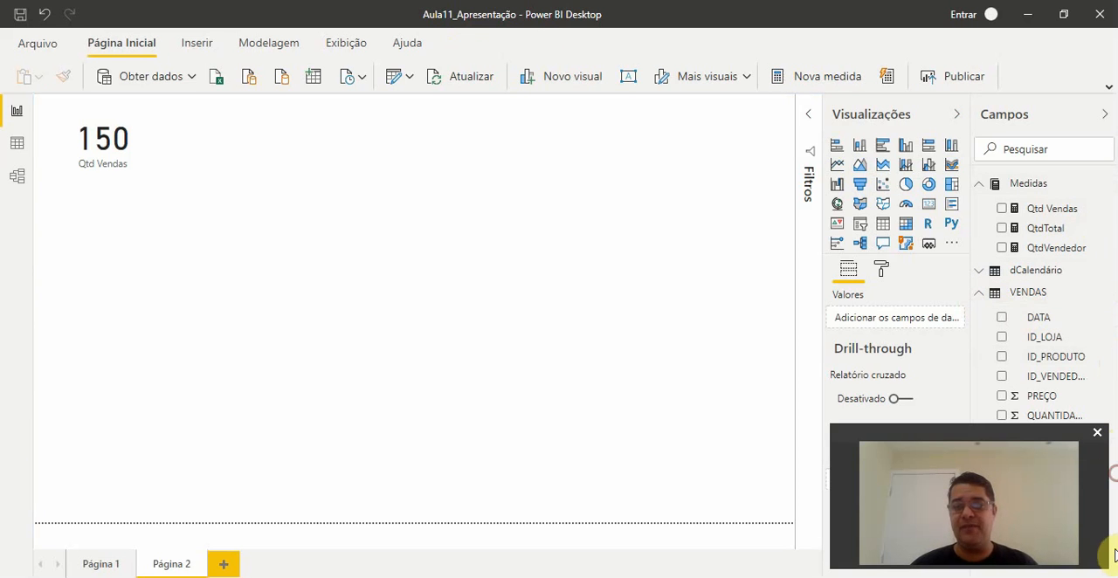
pyautogui.click(22, 146)
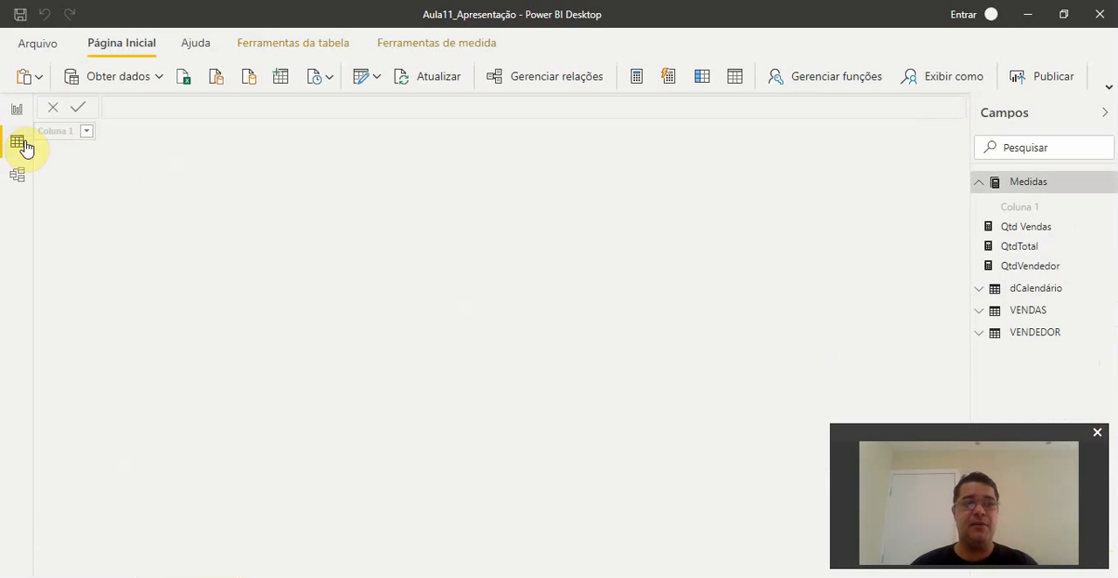
pyautogui.click(1031, 315)
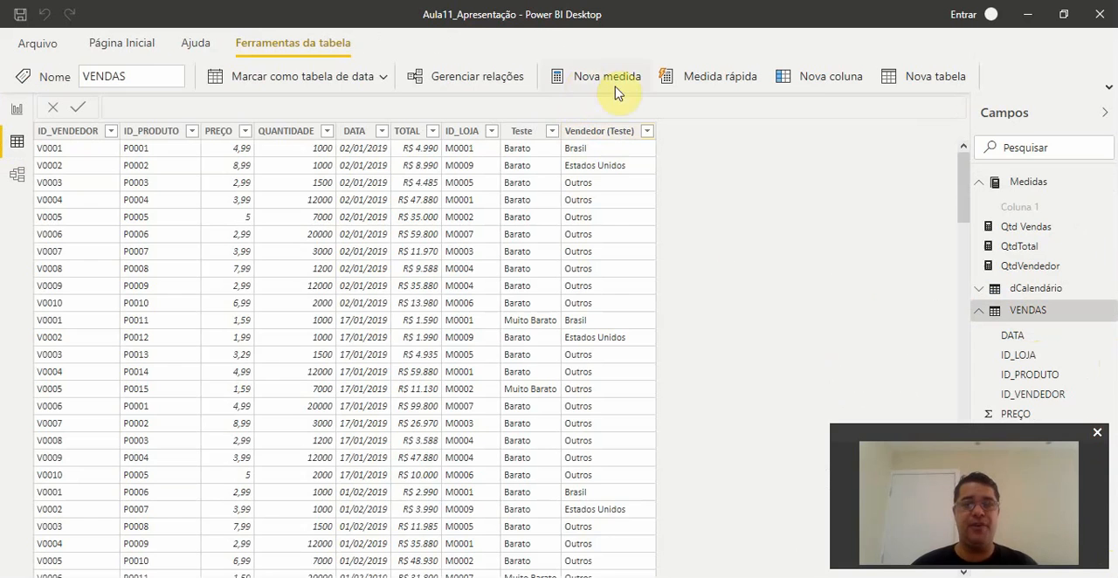
pyautogui.click(609, 131)
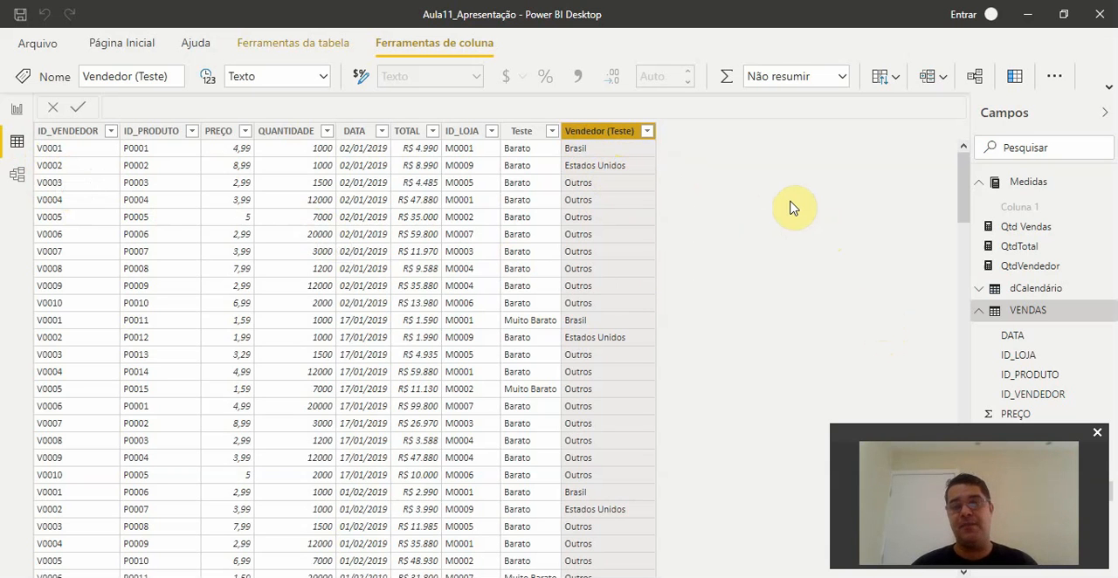
pyautogui.click(521, 131)
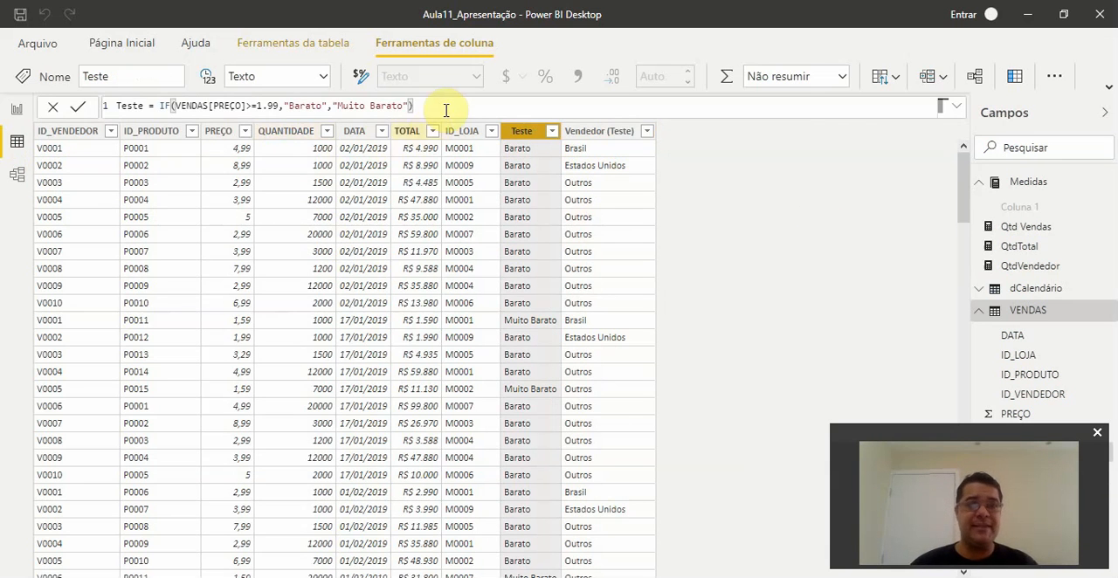
pyautogui.moveTo(436, 106); pyautogui.dragTo(154, 106)
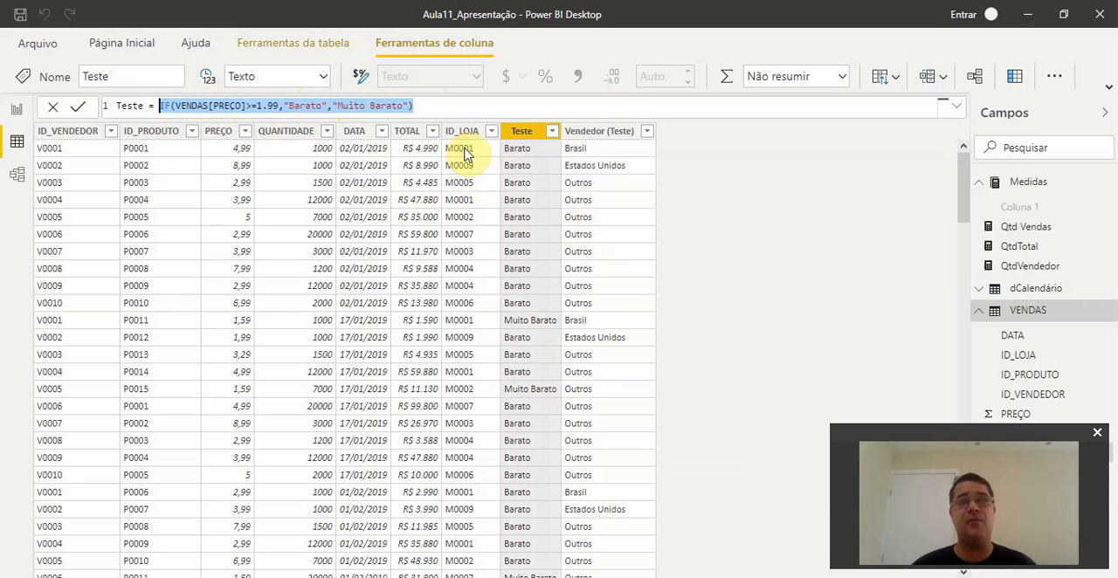
pyautogui.click(731, 167)
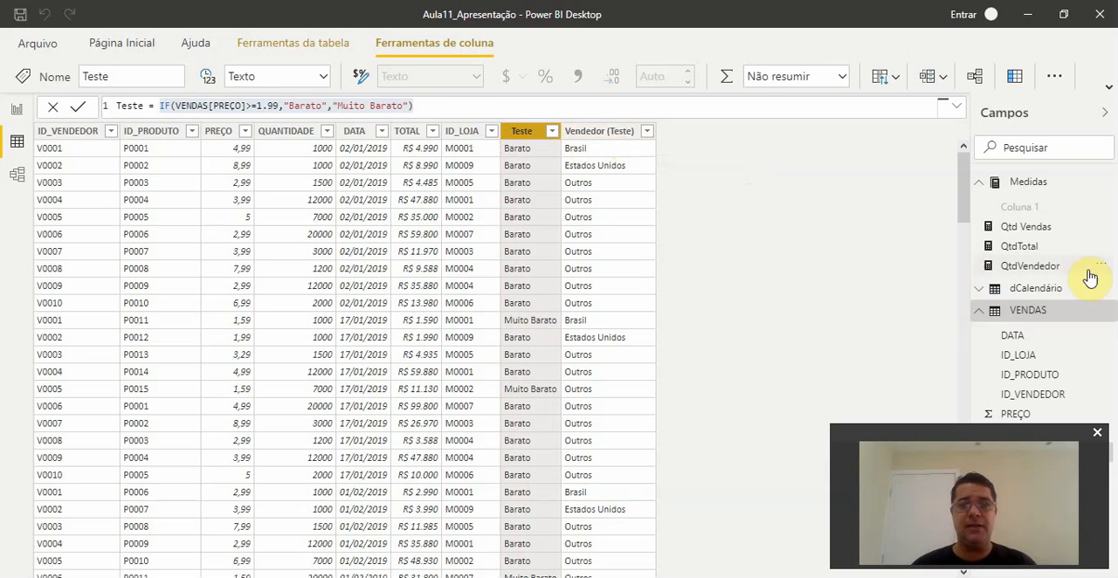
# - Set the date format of the VENDEDOR table's NASCIMENTO column to *14/03/2001 (dd/mm/yyyy)
pyautogui.click(980, 314)
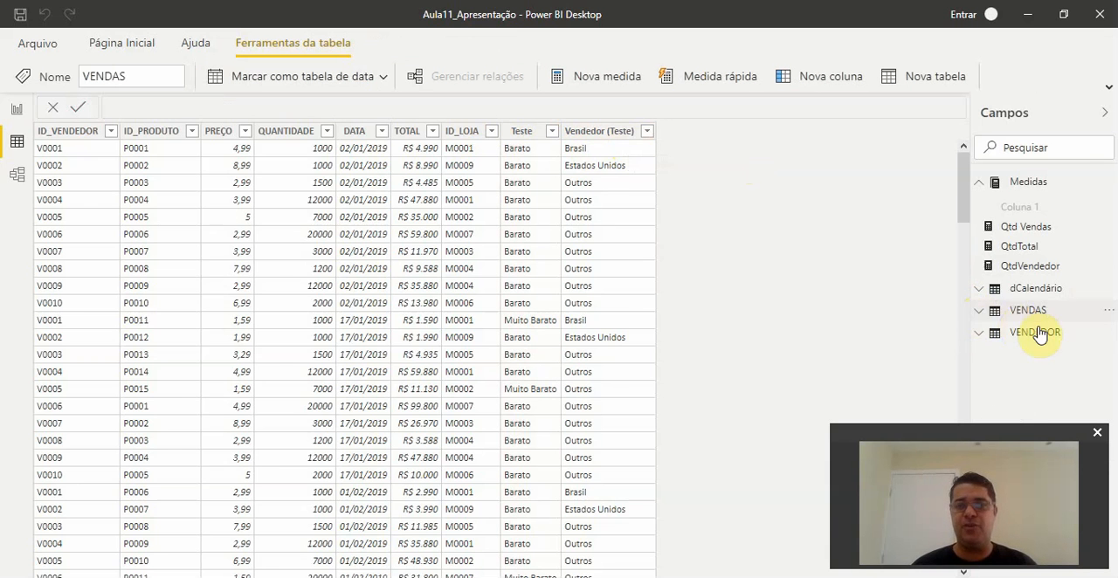
pyautogui.click(978, 334)
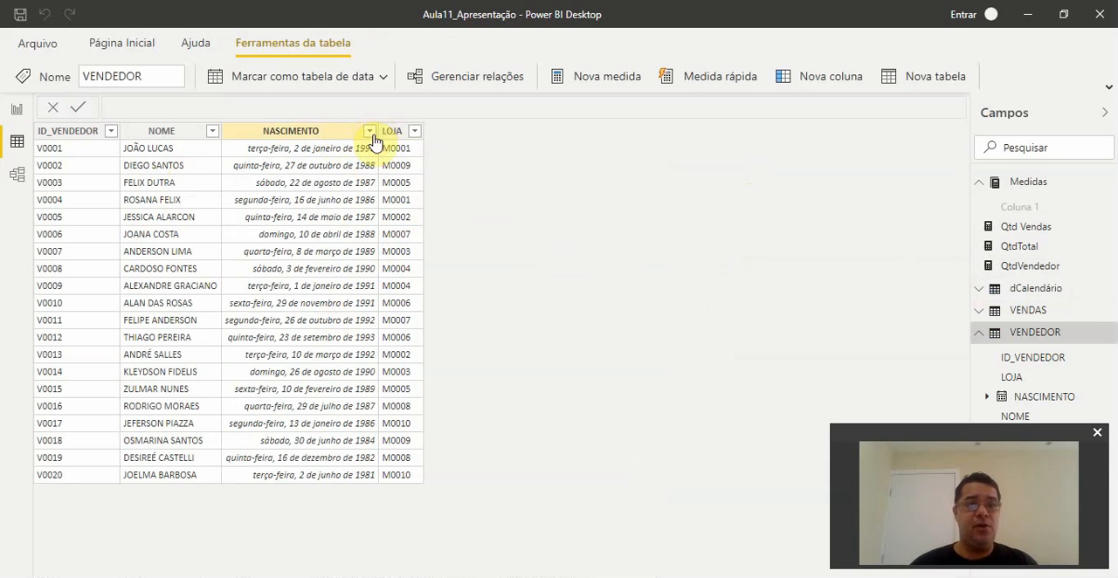
pyautogui.click(345, 138)
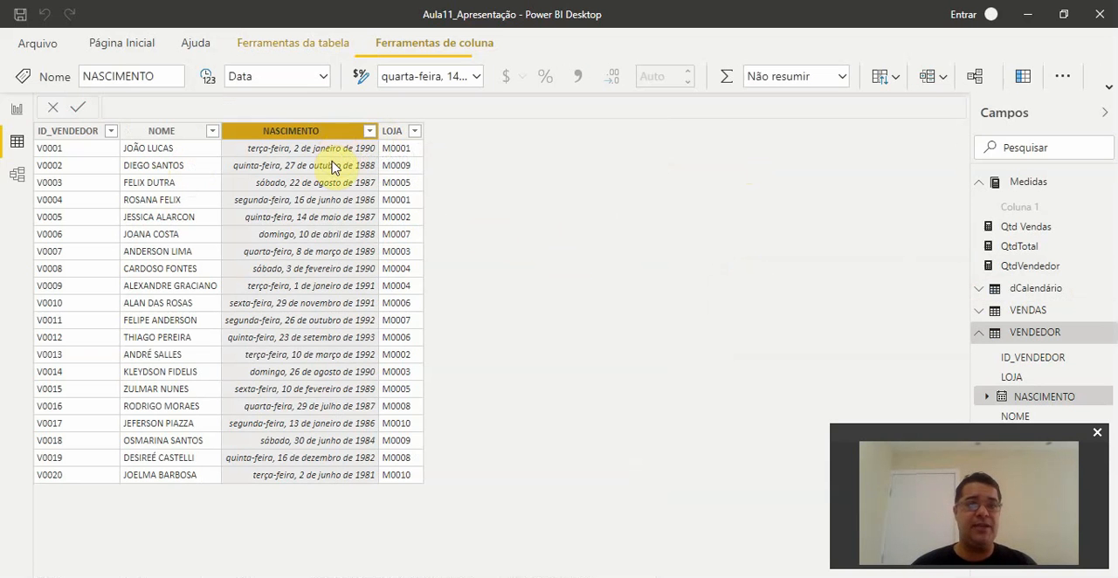
pyautogui.click(476, 77)
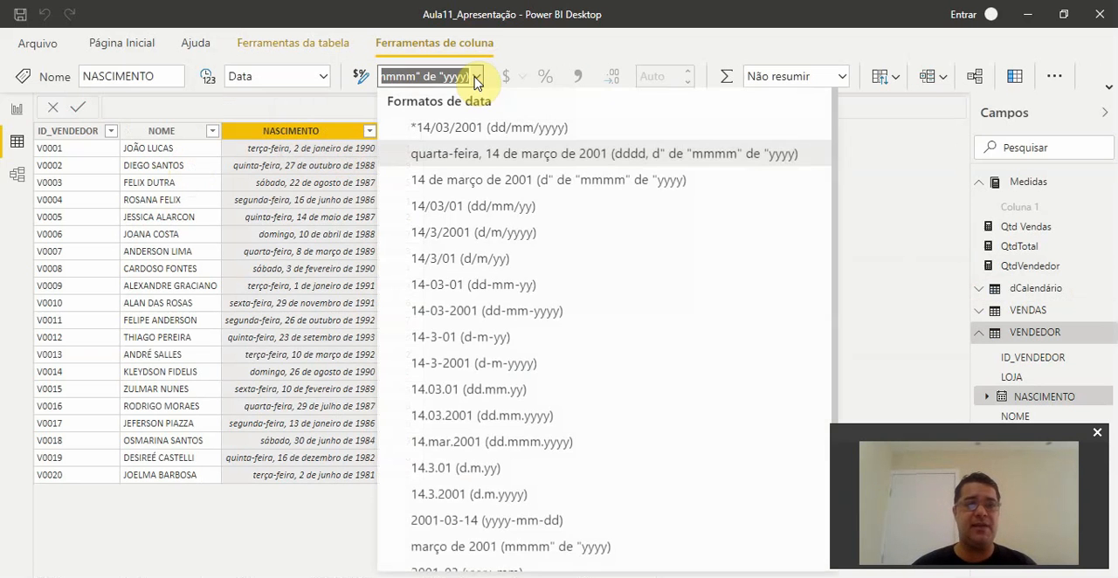
pyautogui.click(491, 130)
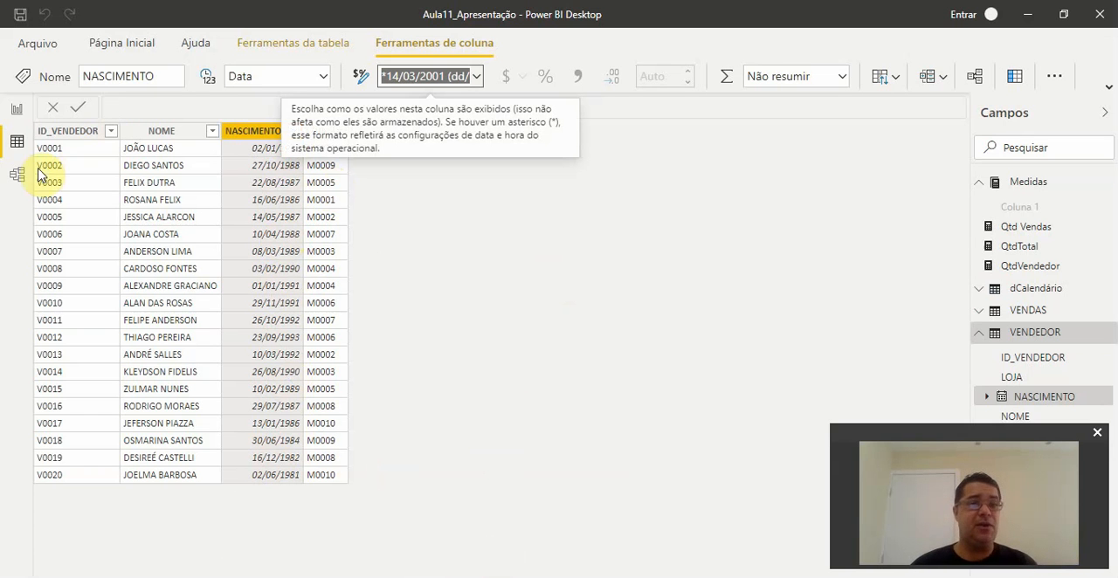
# - Add a calculated column named Teste to the VENDEDOR table, starting its formula as IF(VENDEDOR[ID_VENDEDOR]="V0001"
pyautogui.click(980, 341)
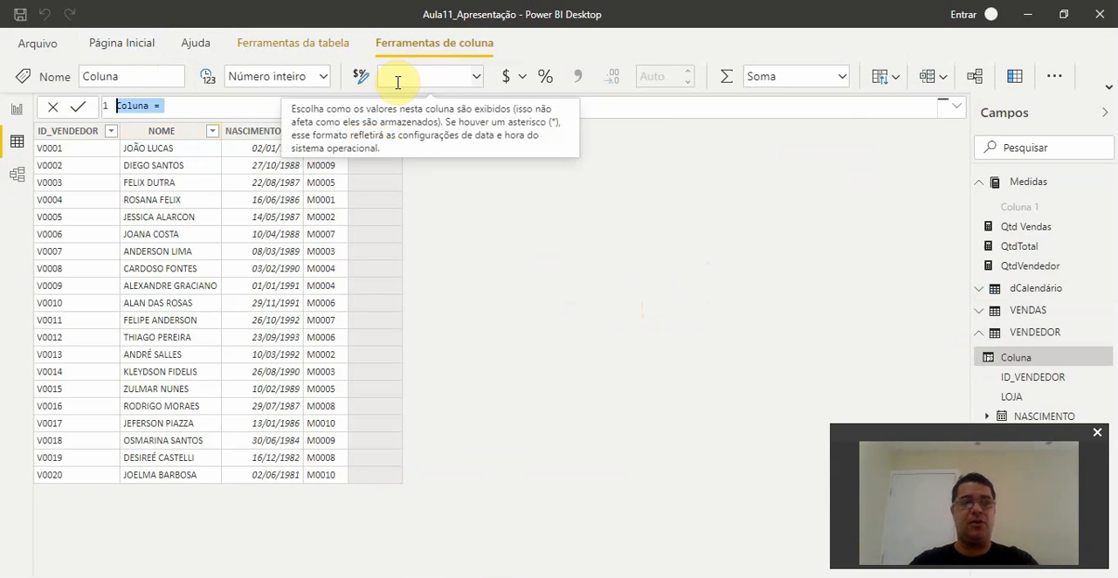
pyautogui.write('Teste')
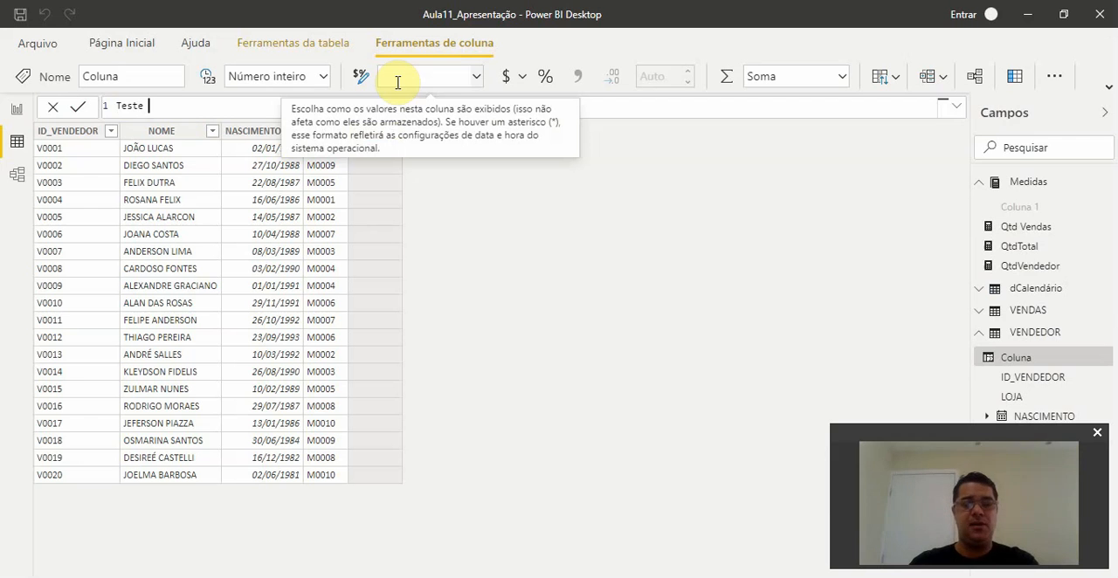
pyautogui.write(' =')
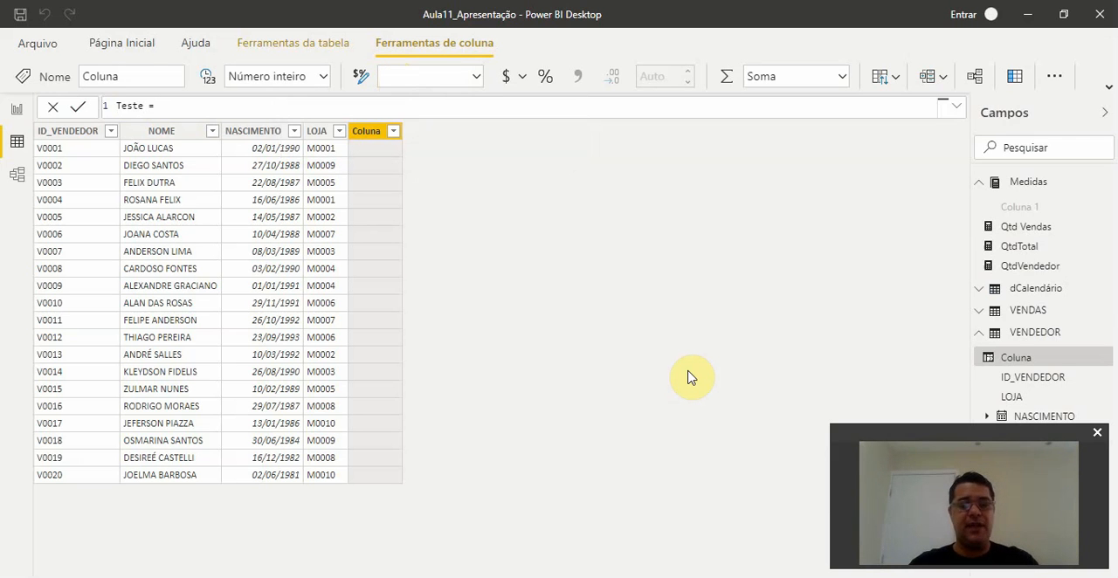
pyautogui.write(' IF(')
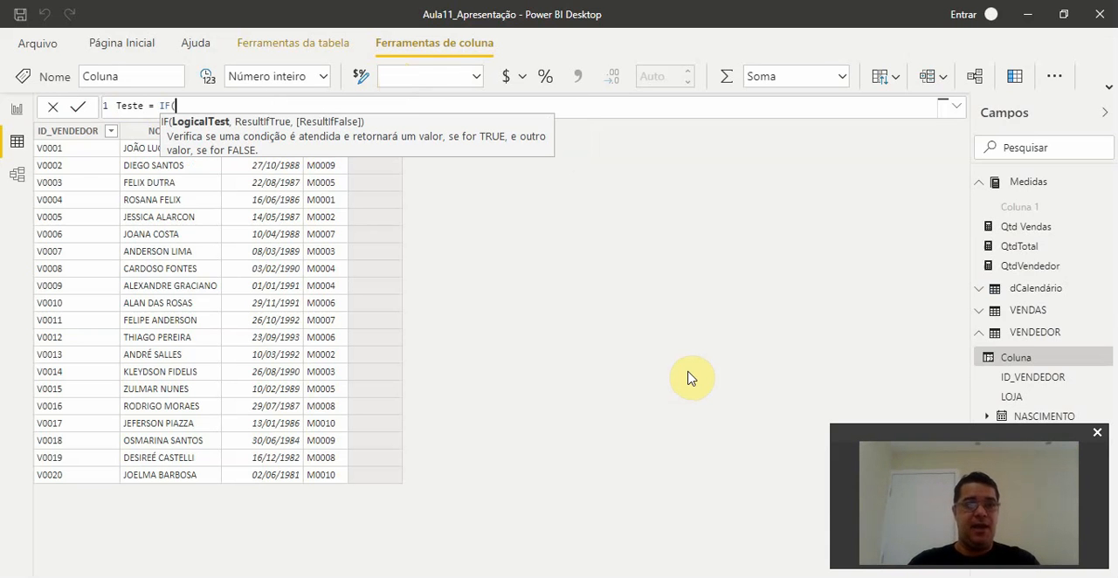
pyautogui.write('id')
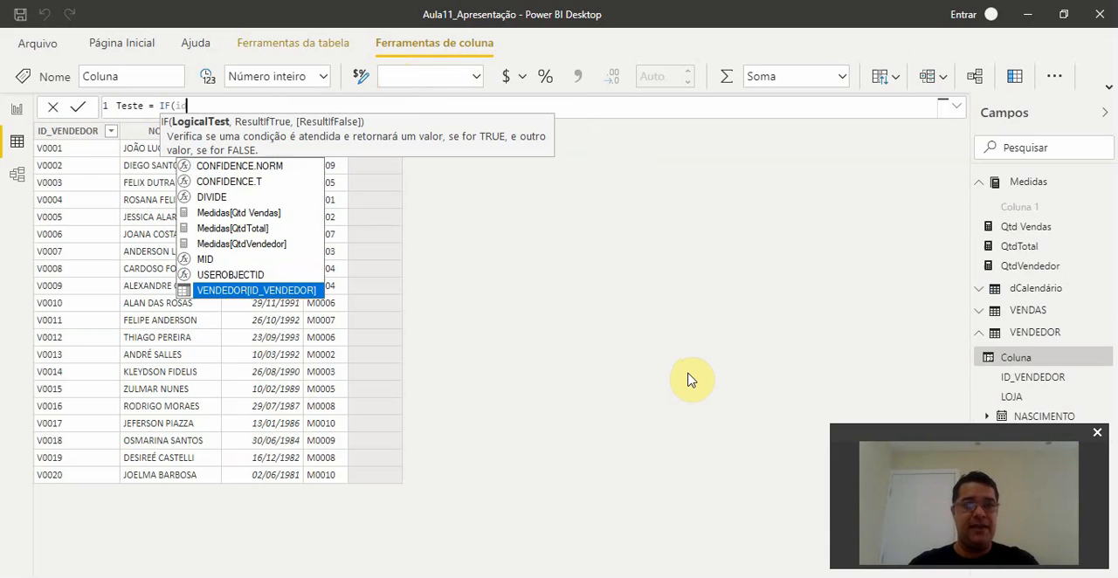
pyautogui.click(277, 291)
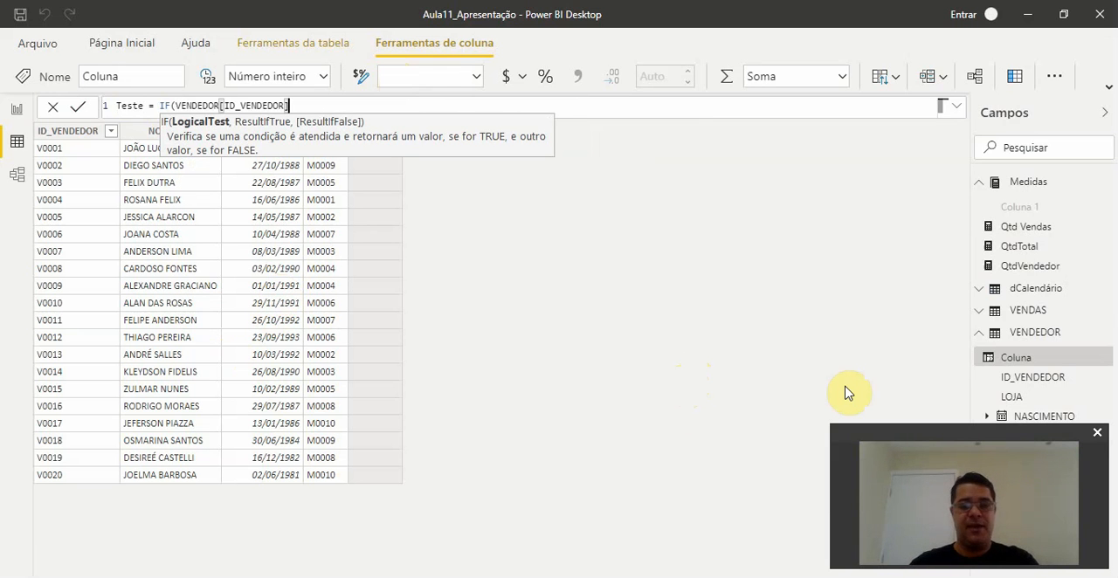
pyautogui.write('=')
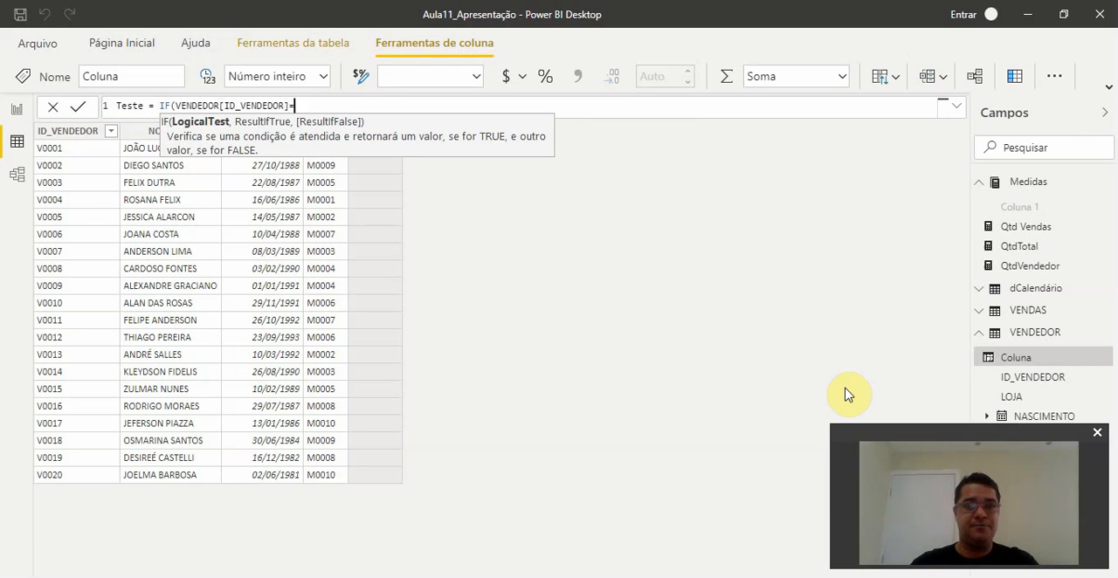
pyautogui.write('"V')
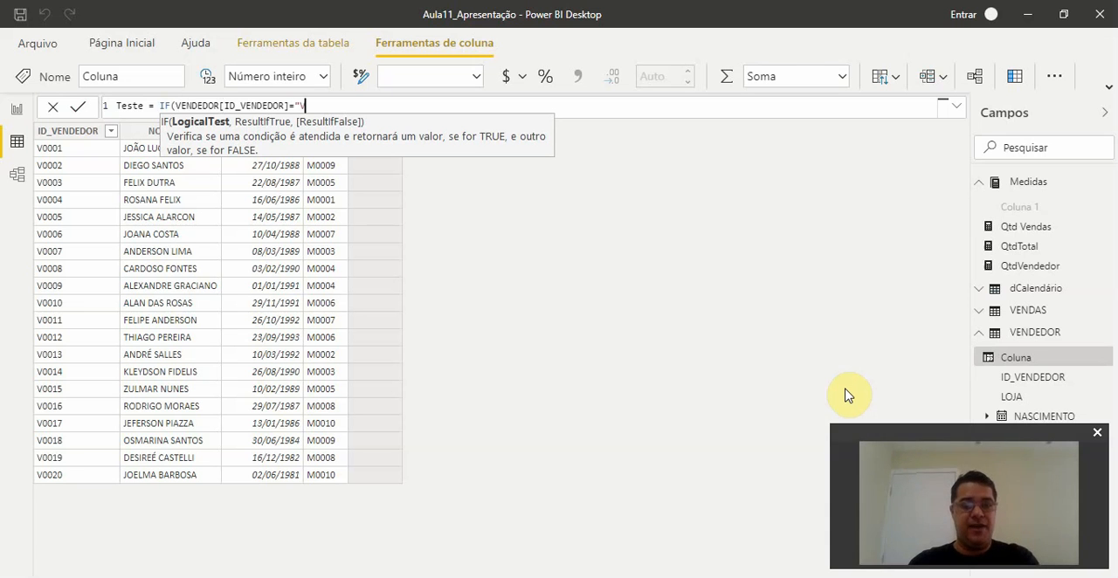
pyautogui.write('00')
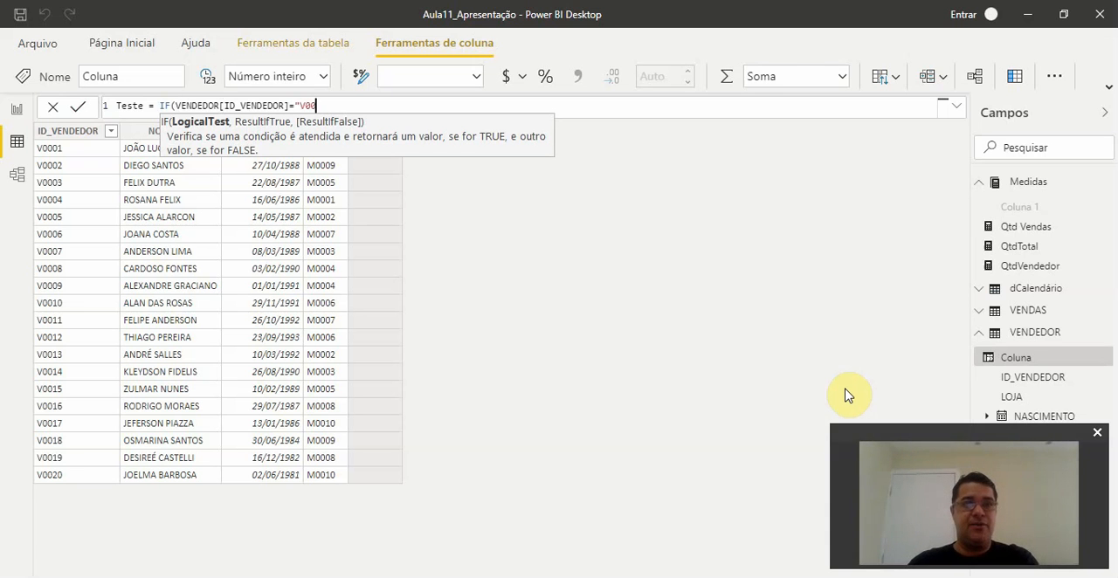
pyautogui.write('01')
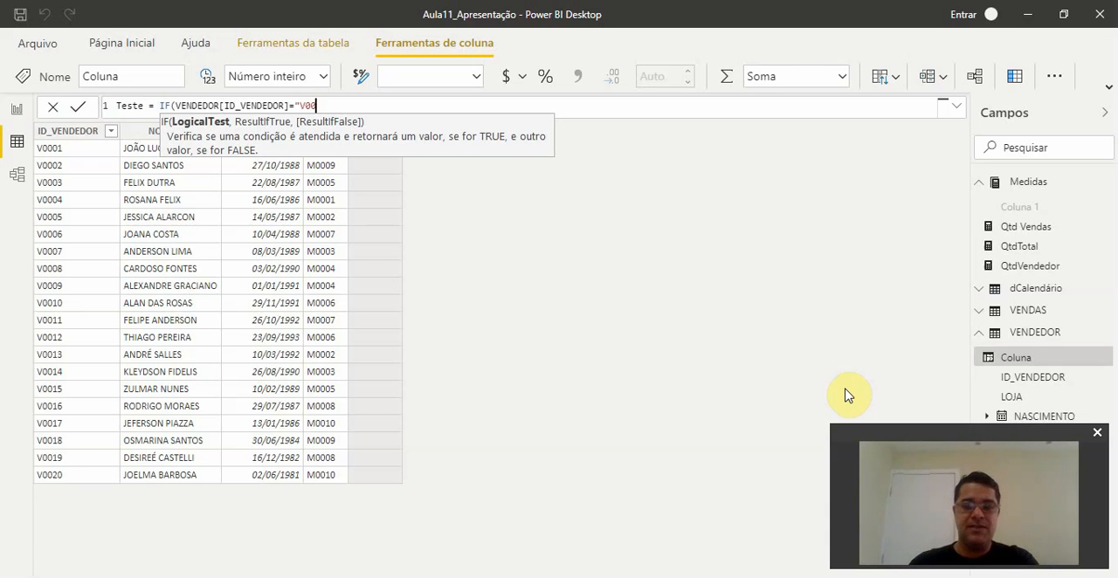
pyautogui.write('"')
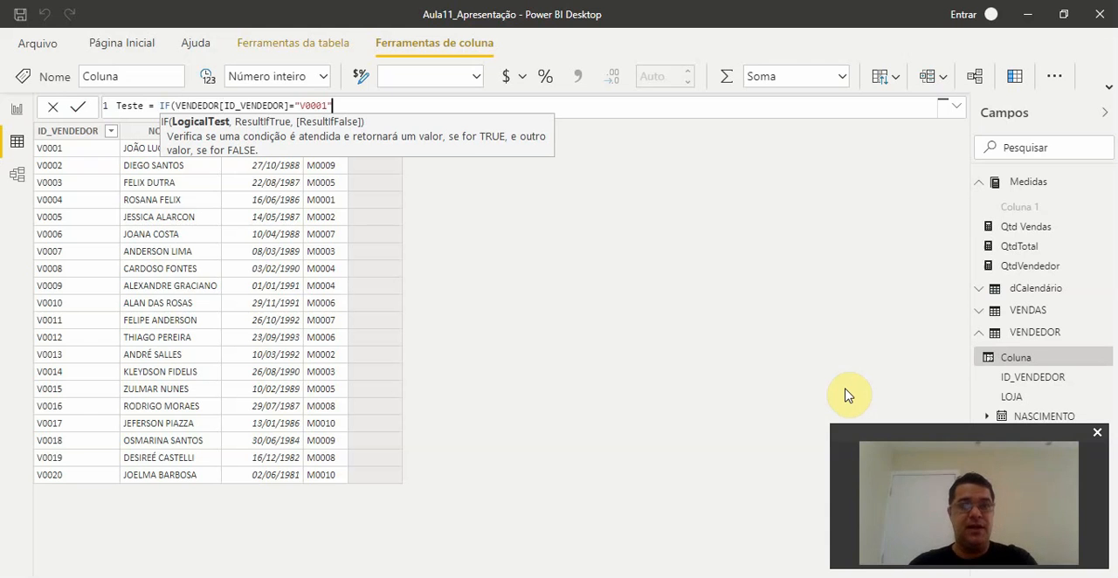
pyautogui.write(',')
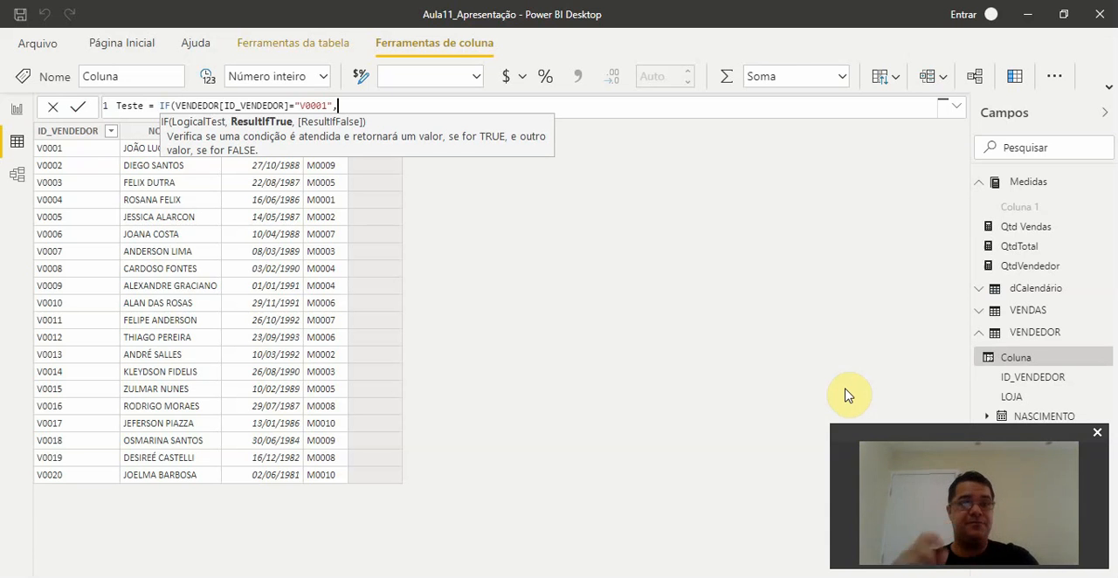
pyautogui.write('"')
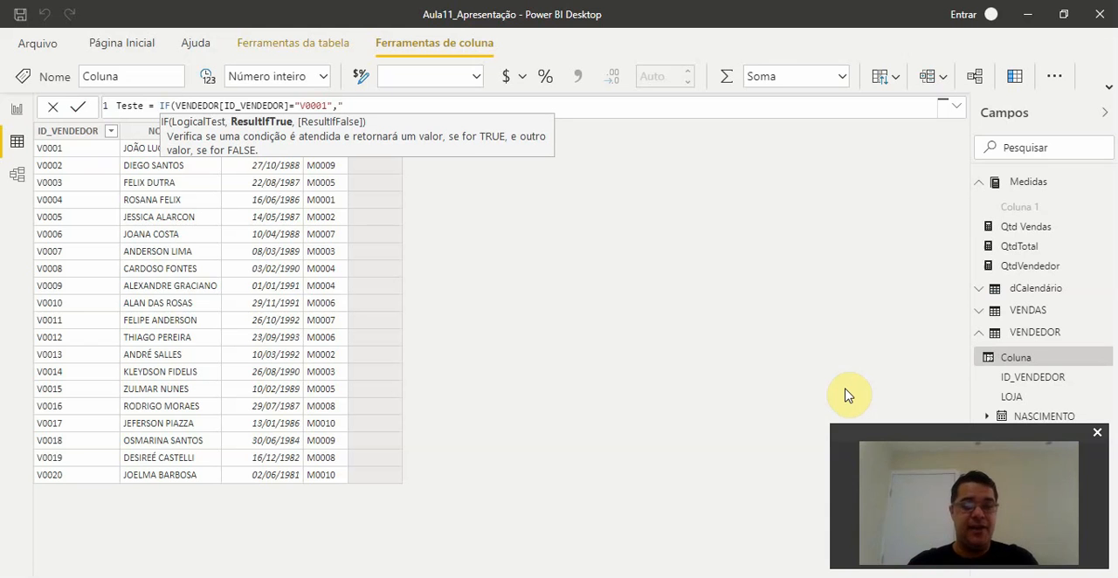
pyautogui.write('Vendedo')
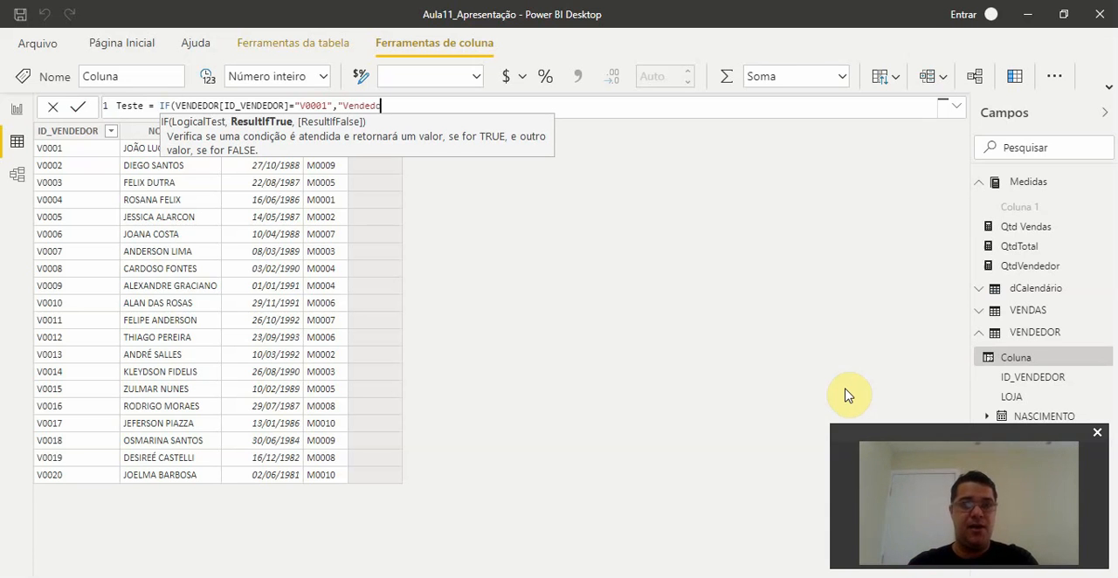
pyautogui.write('r Master')
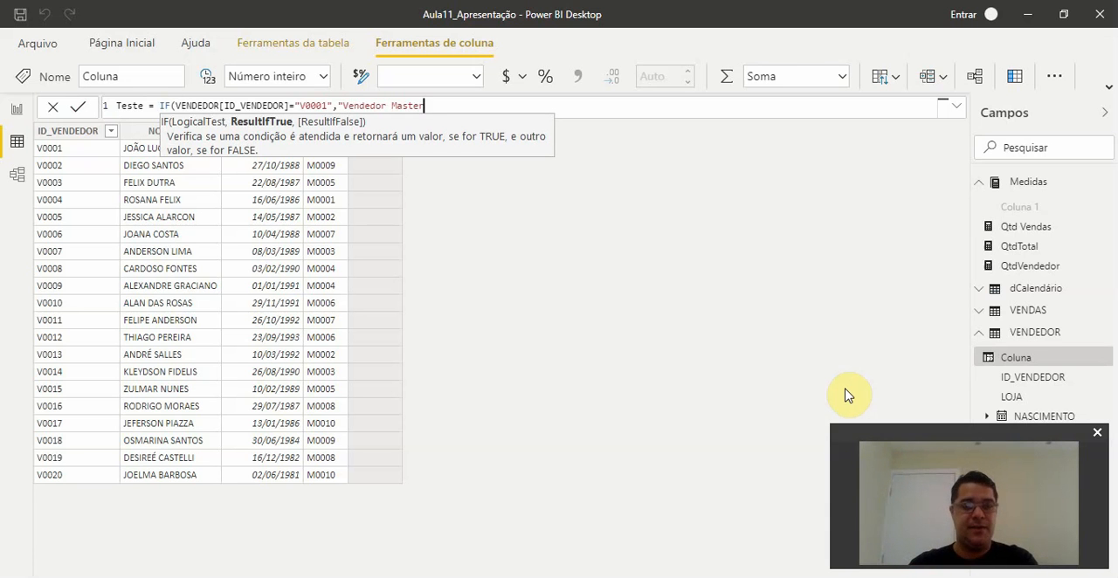
pyautogui.write('",')
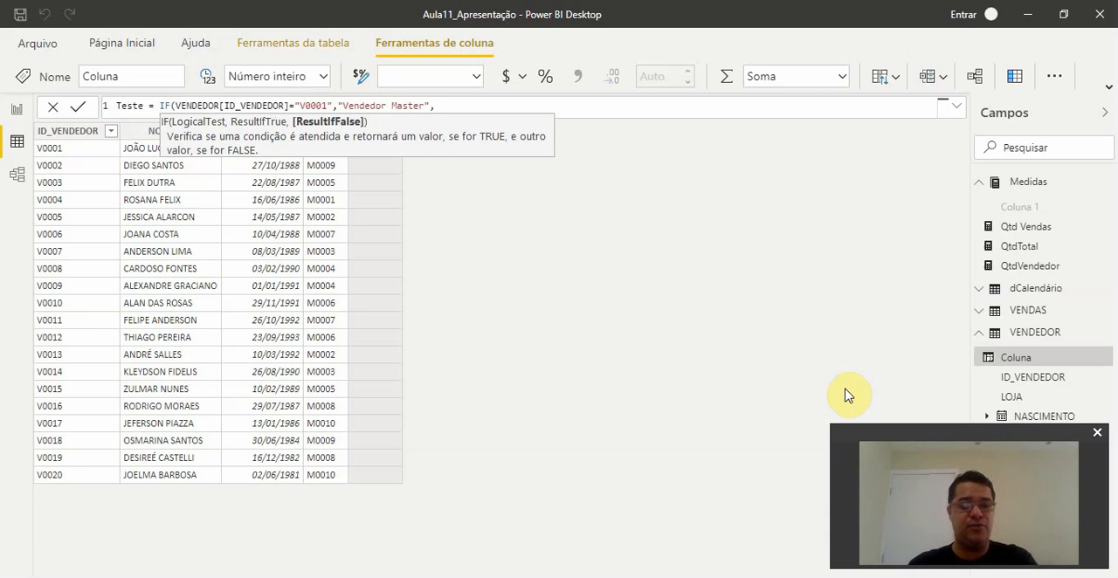
pyautogui.write('"Vended')
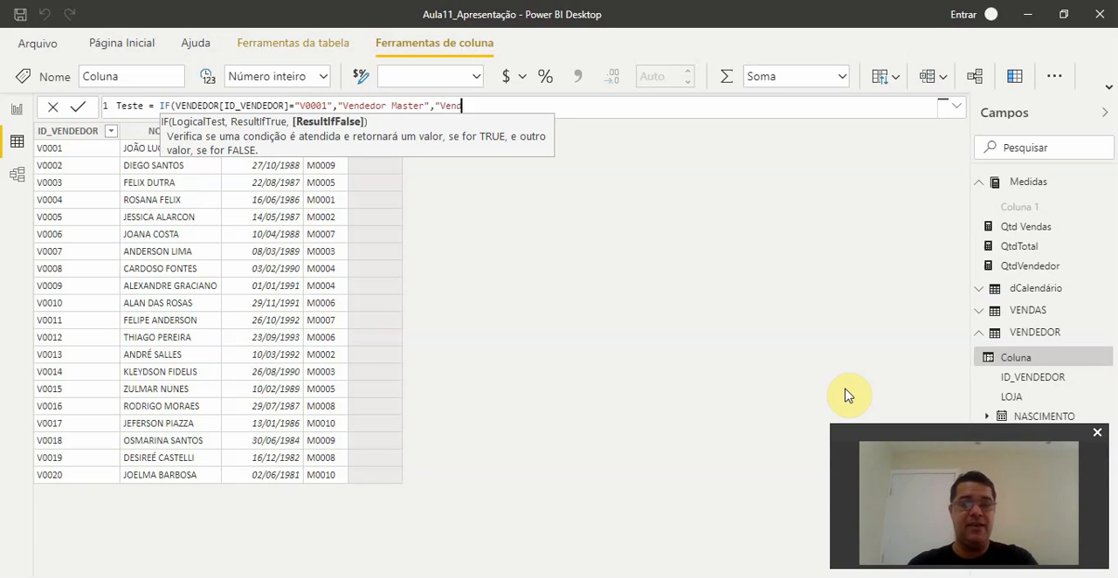
pyautogui.write('or ')
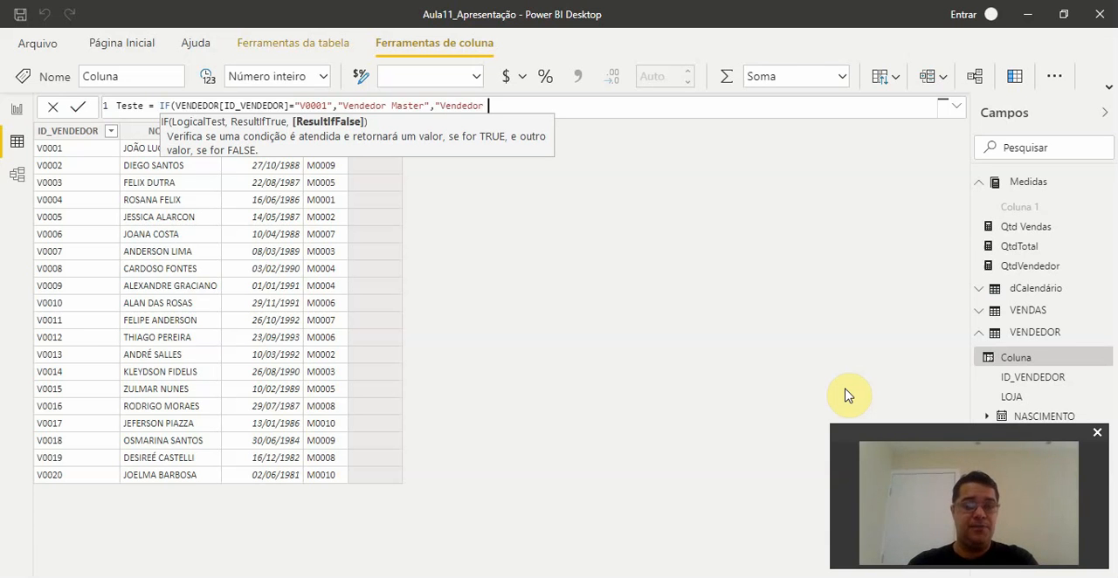
pyautogui.write('Premium')
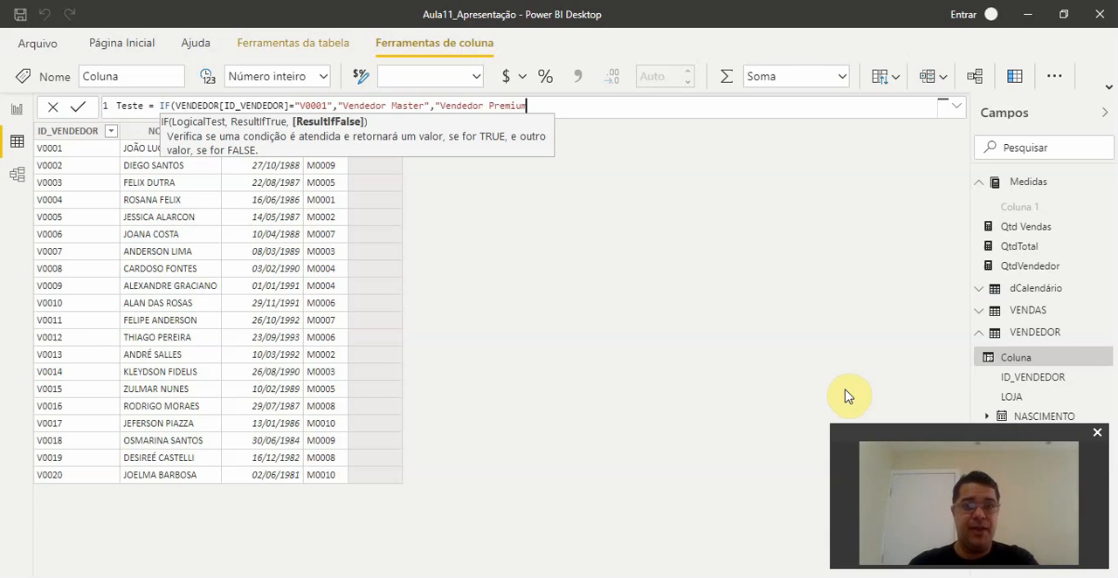
pyautogui.write('")')
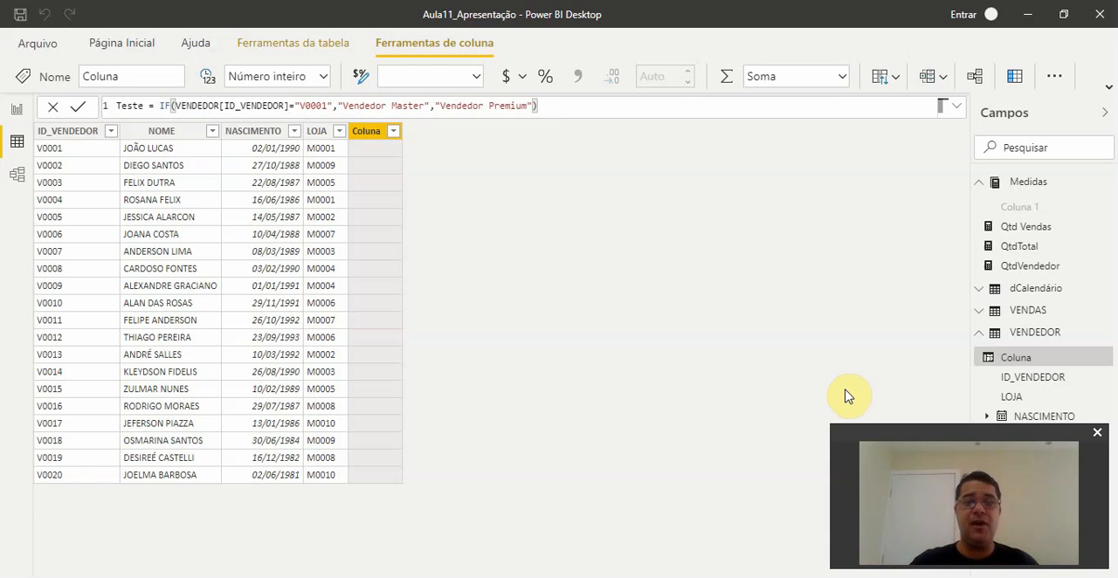
# - Complete the IF formula with "Vendedor Master" as the true result and "Vendedor Premium" as the false result, and commit the column
pyautogui.press('Return')
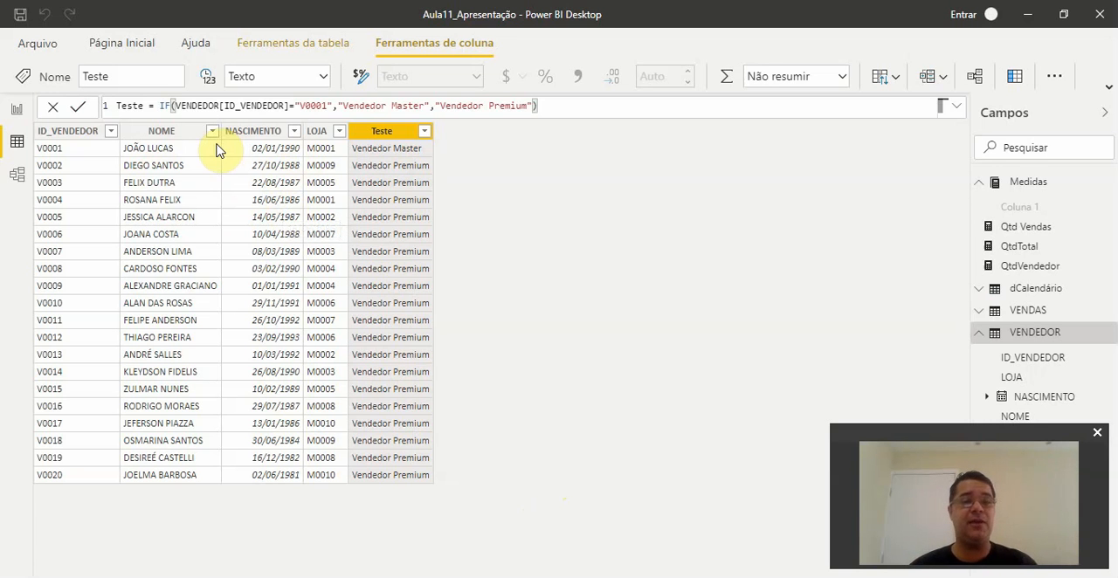
# - Add a slicer to Página 2 in the report view, using the VENDEDOR table's Teste column as its field
pyautogui.click(17, 111)
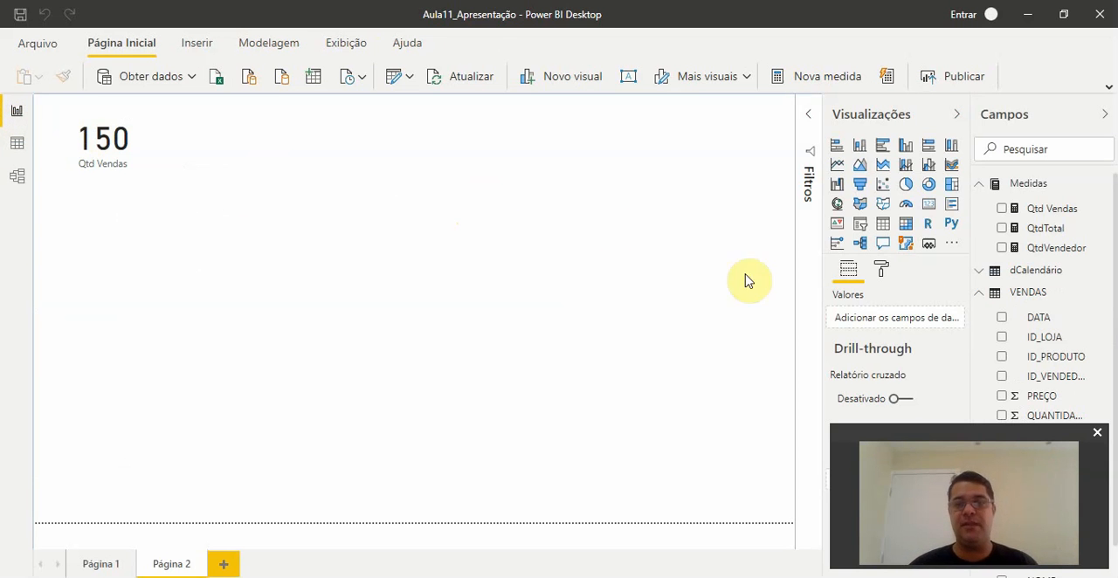
pyautogui.click(859, 225)
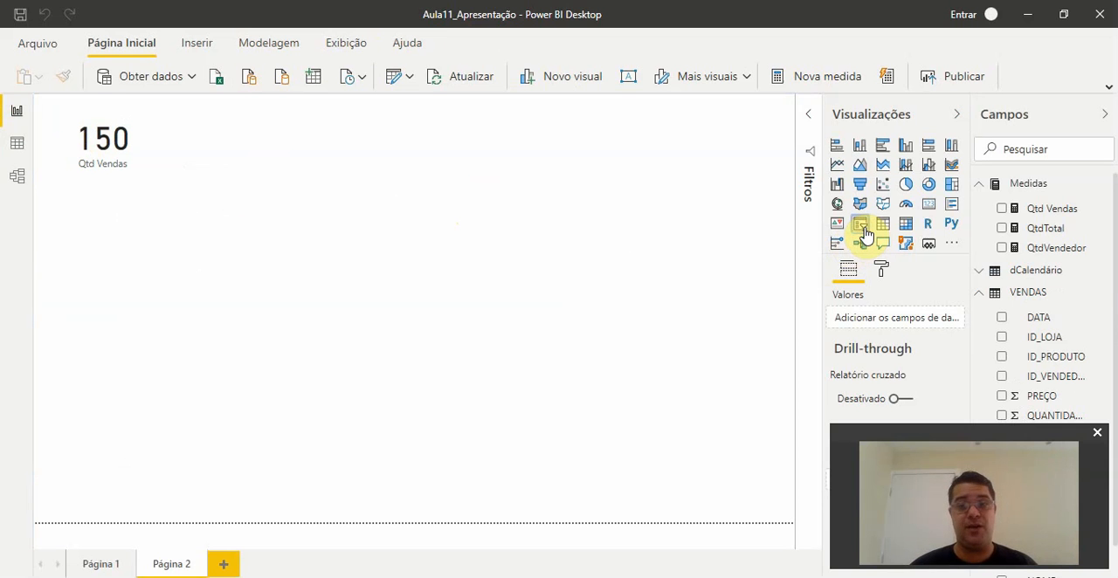
pyautogui.click(981, 295)
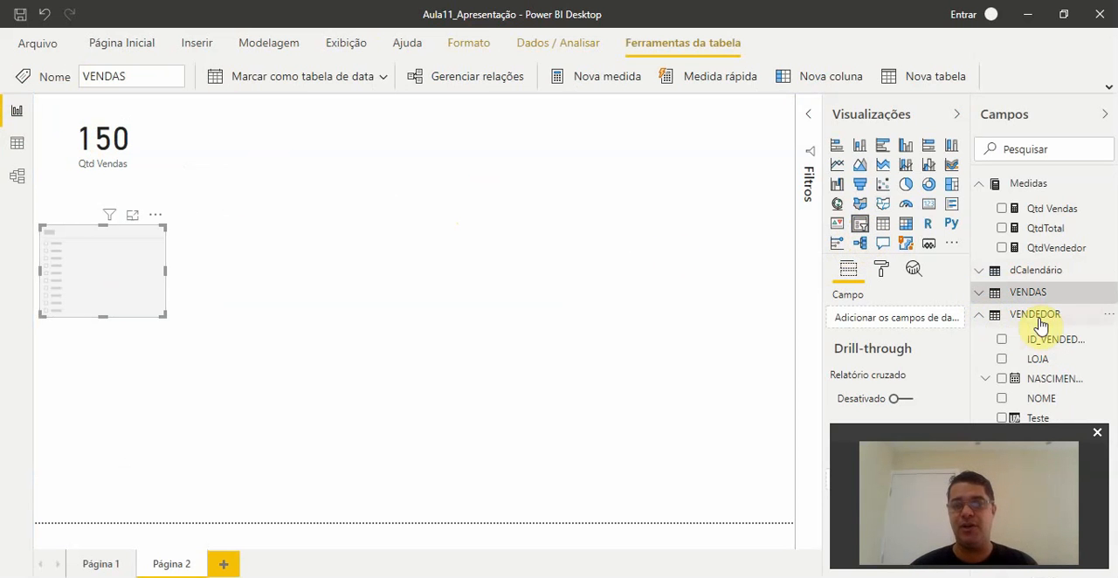
pyautogui.moveTo(1048, 433); pyautogui.dragTo(1036, 40)
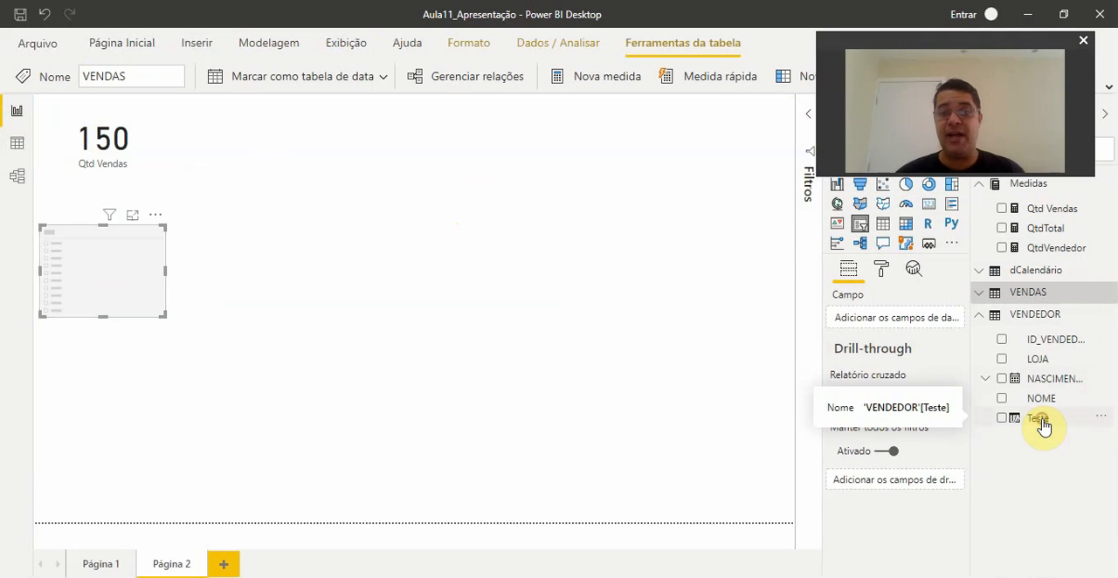
pyautogui.moveTo(1042, 423); pyautogui.dragTo(894, 321)
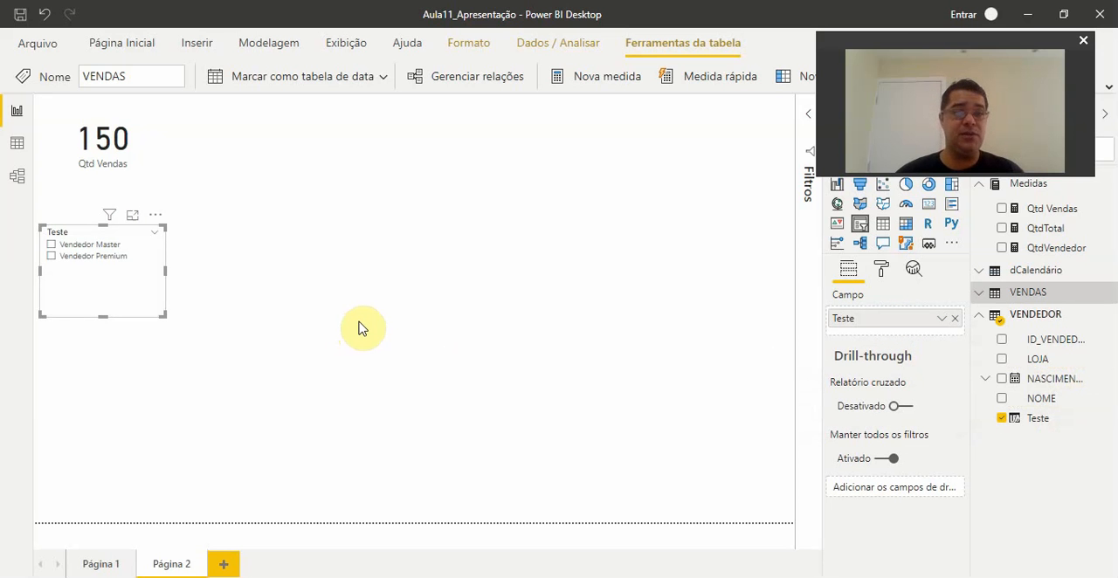
# - Filter the Qtd Vendas card by Vendedor Premium in the Teste slicer, and switch the selection to Vendedor Master
pyautogui.click(134, 144)
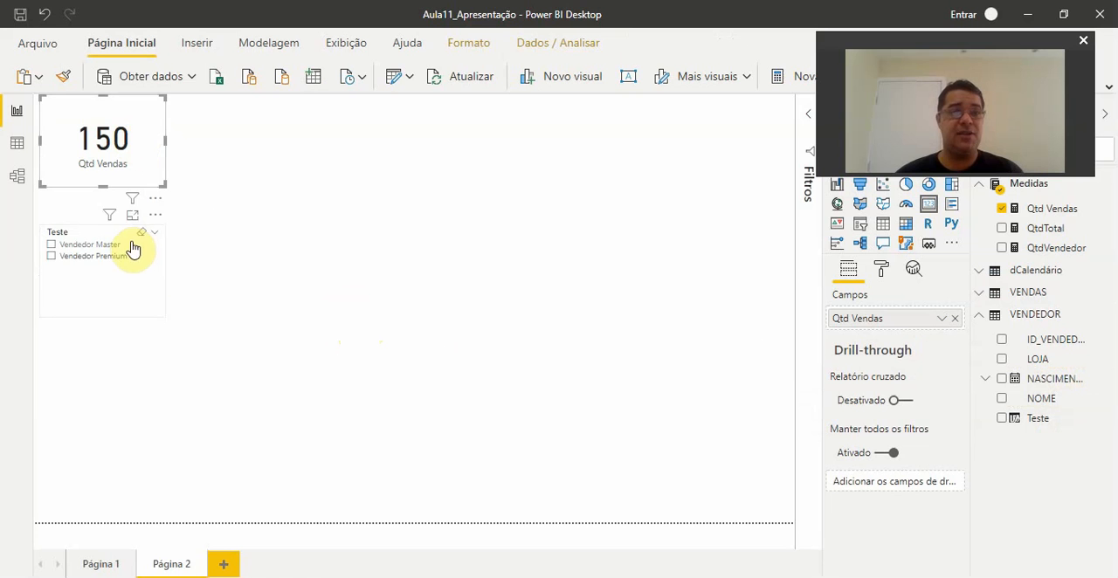
pyautogui.click(50, 257)
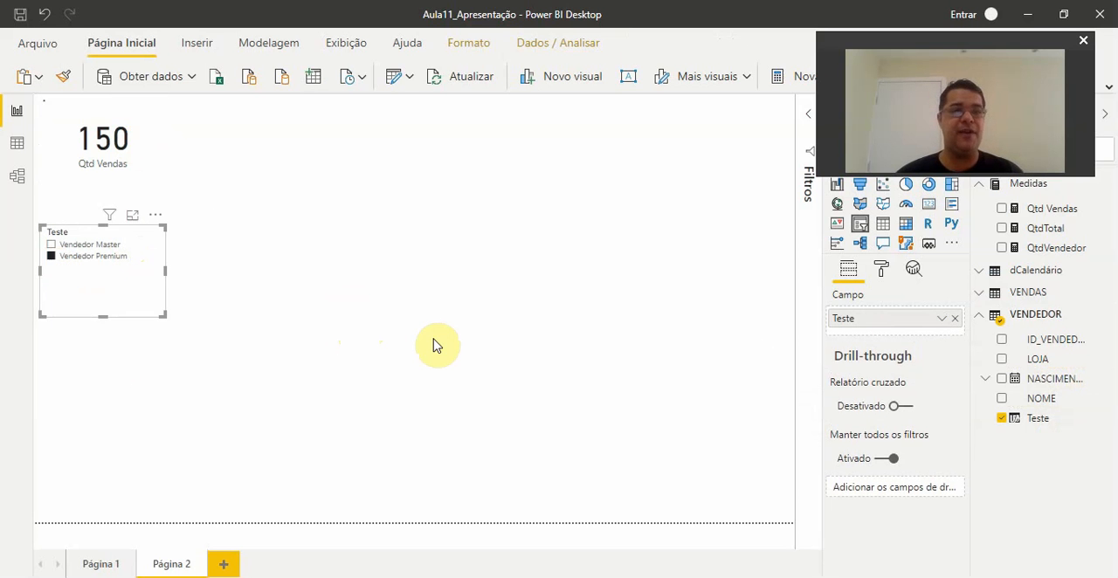
pyautogui.click(50, 245)
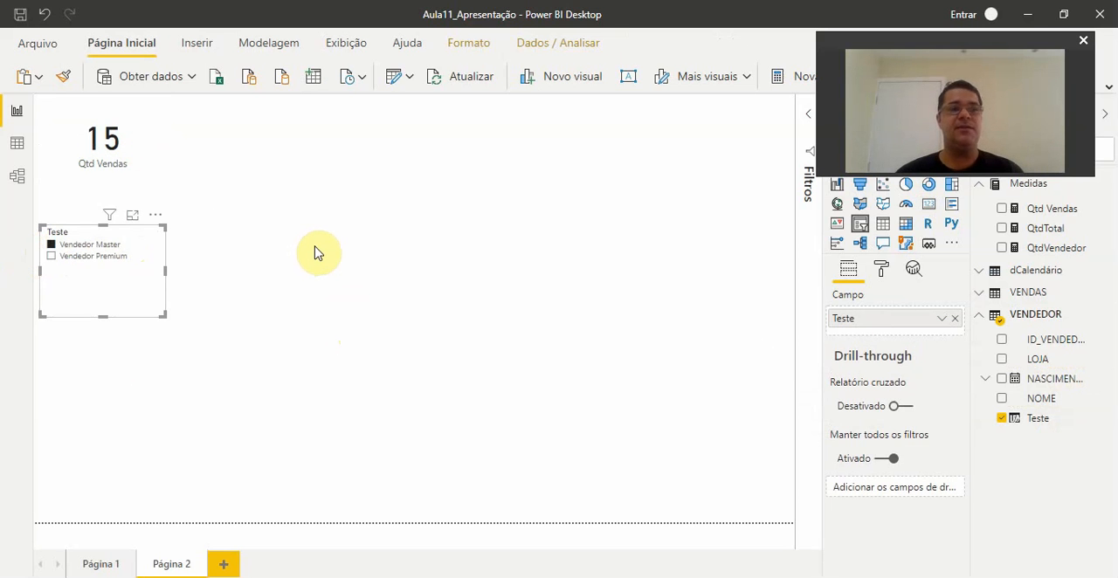